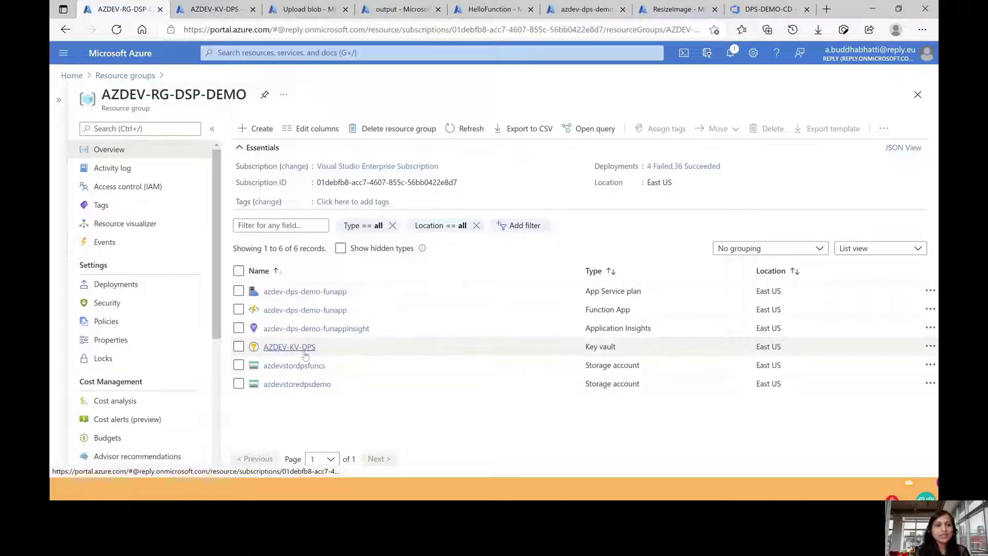
- Check the DPS-CONN secret's enabled version, then reopen the AZDEV-KV-DPS key vault overview
{"action": "left_click", "coordinate": [221, 13]}
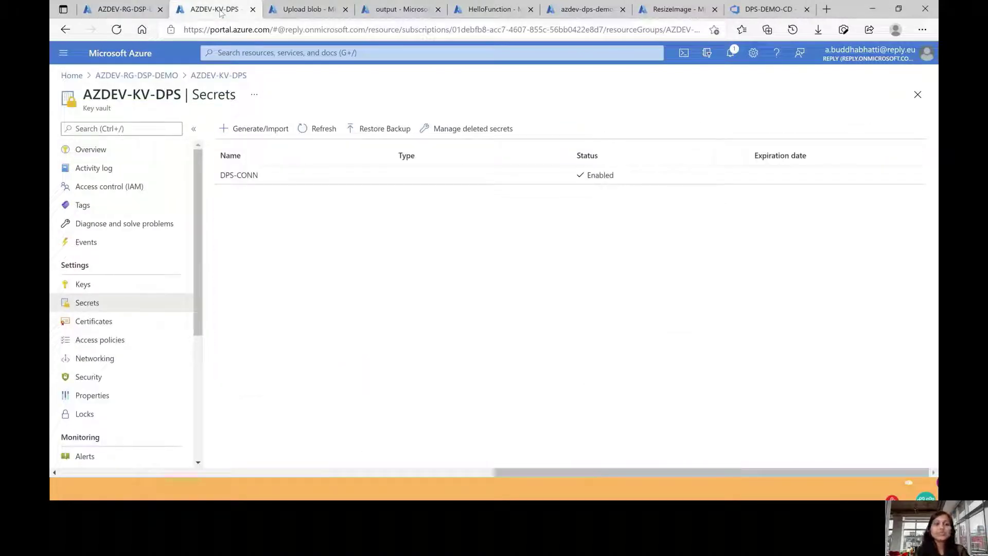
{"action": "left_click", "coordinate": [239, 176]}
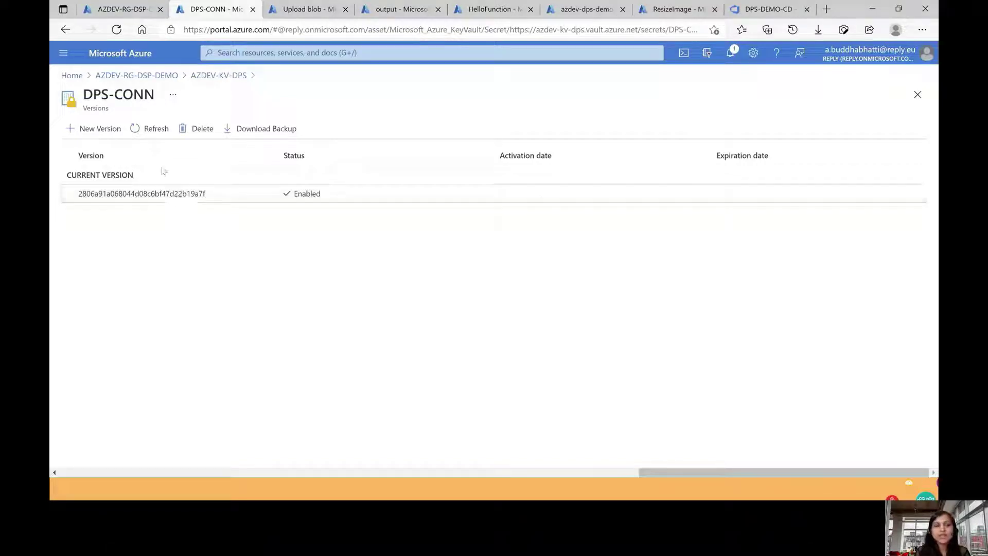
{"action": "left_click", "coordinate": [168, 76]}
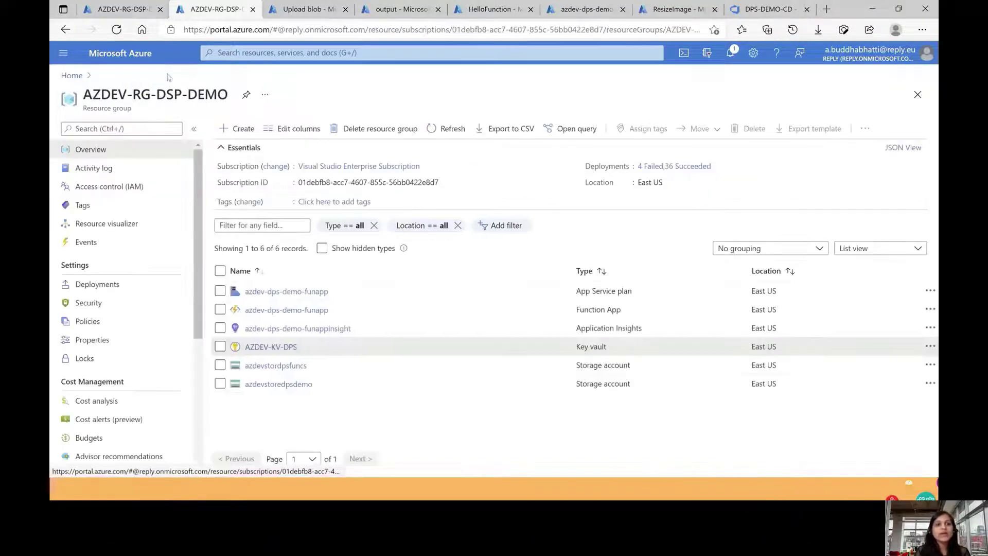
{"action": "left_click", "coordinate": [275, 347]}
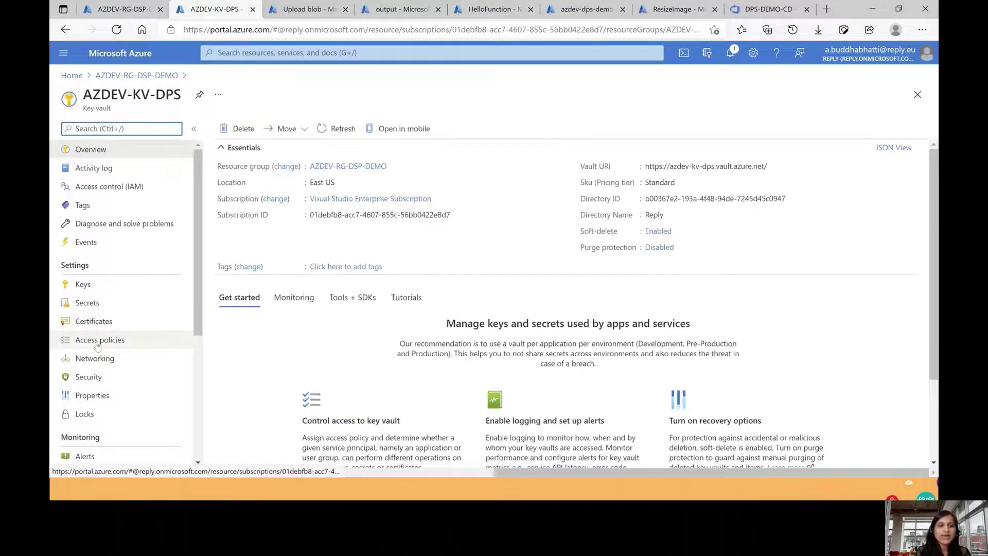
- Review AZDEV-KV-DPS access policies, noting the function app's existing policy, and start a new policy
{"action": "left_click", "coordinate": [97, 339]}
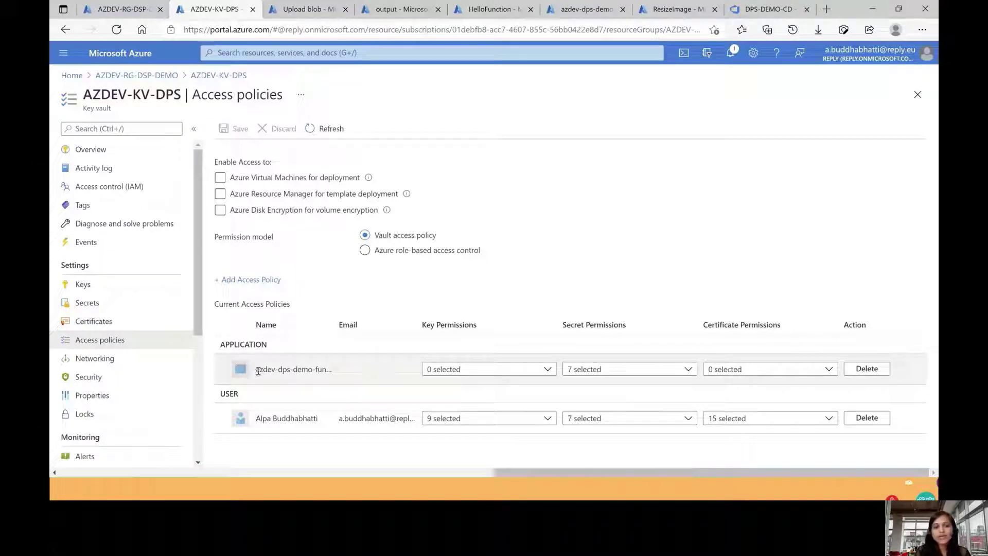
{"action": "left_click_drag", "start_coordinate": [255, 370], "coordinate": [335, 377]}
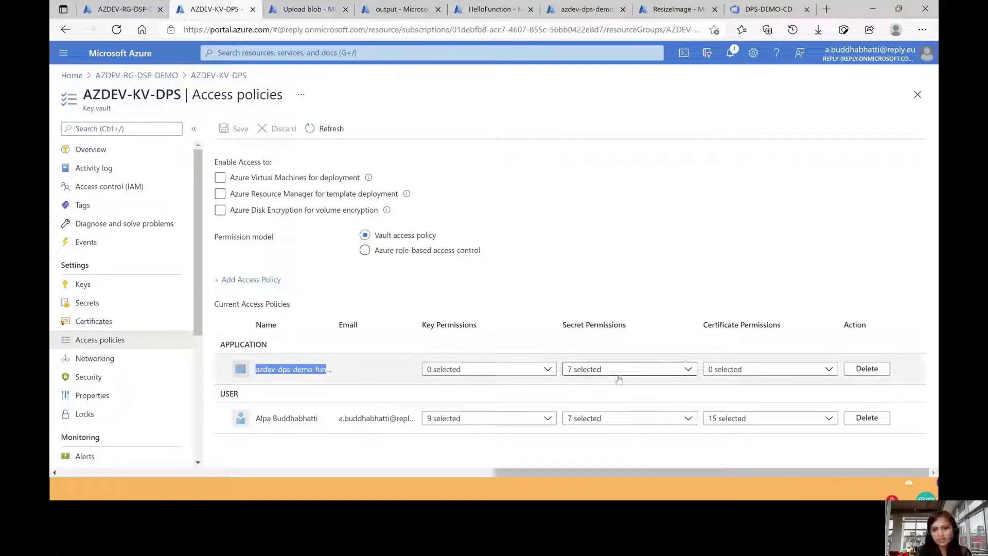
{"action": "left_click", "coordinate": [262, 284]}
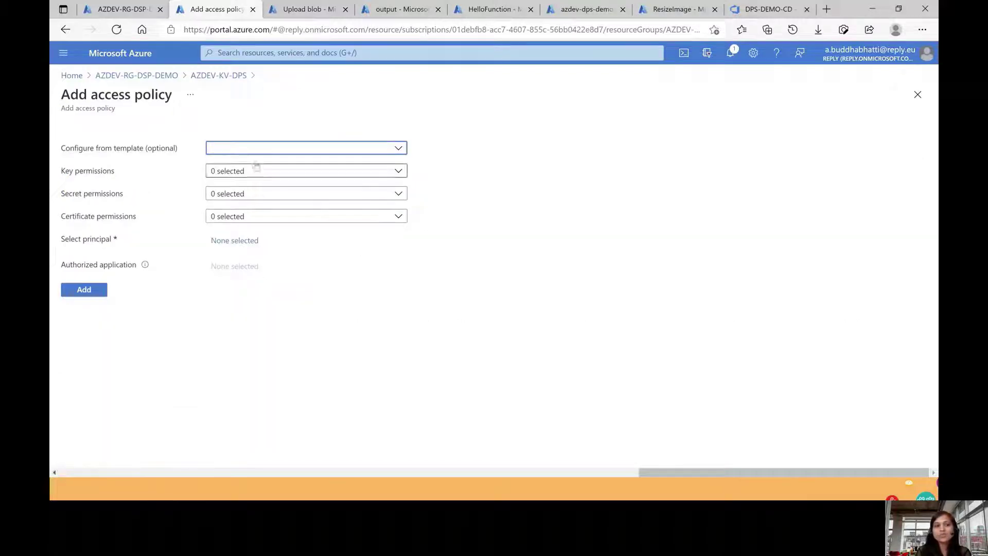
- Apply the Secret Management template with only Get and List secret permissions, then choose a principal
{"action": "left_click", "coordinate": [253, 149]}
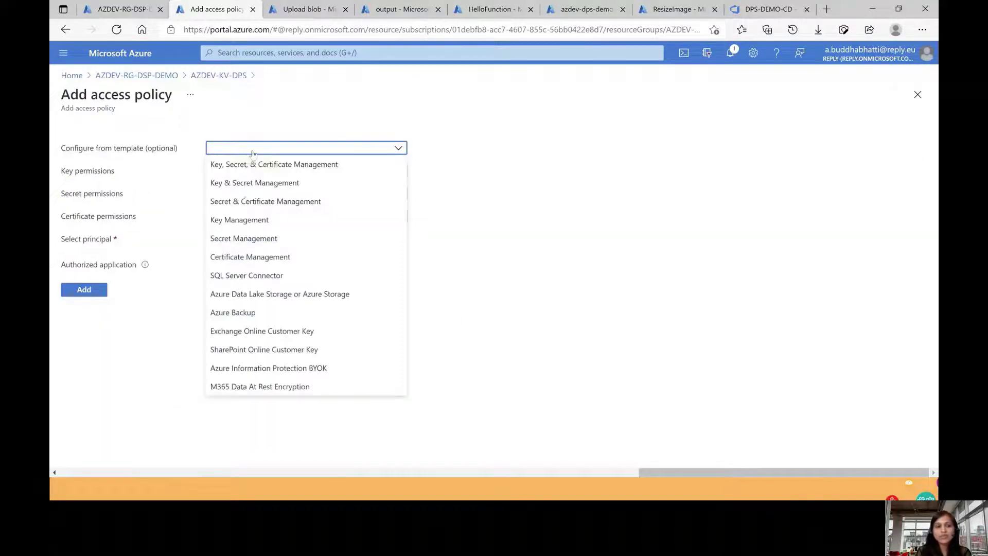
{"action": "left_click", "coordinate": [249, 239]}
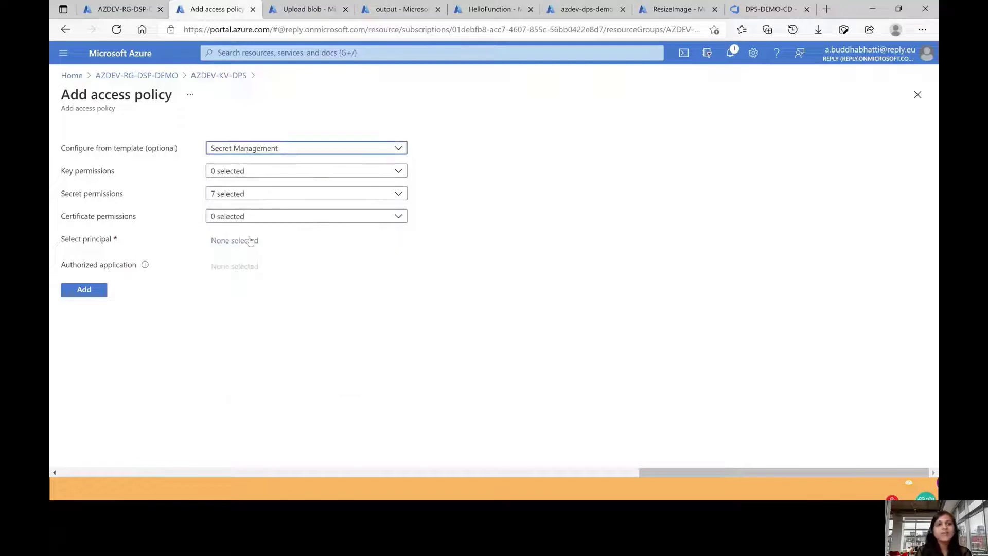
{"action": "left_click", "coordinate": [236, 194]}
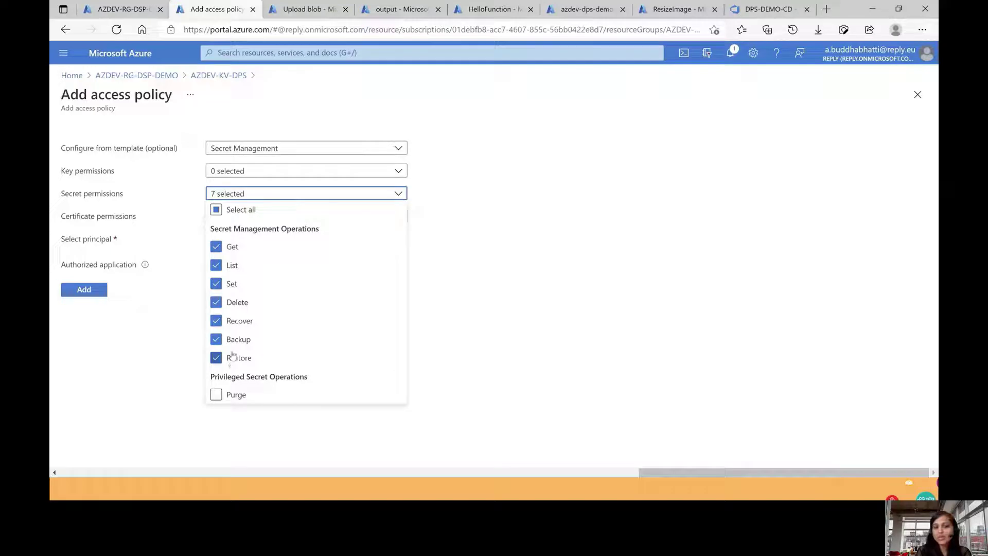
{"action": "left_click", "coordinate": [217, 211]}
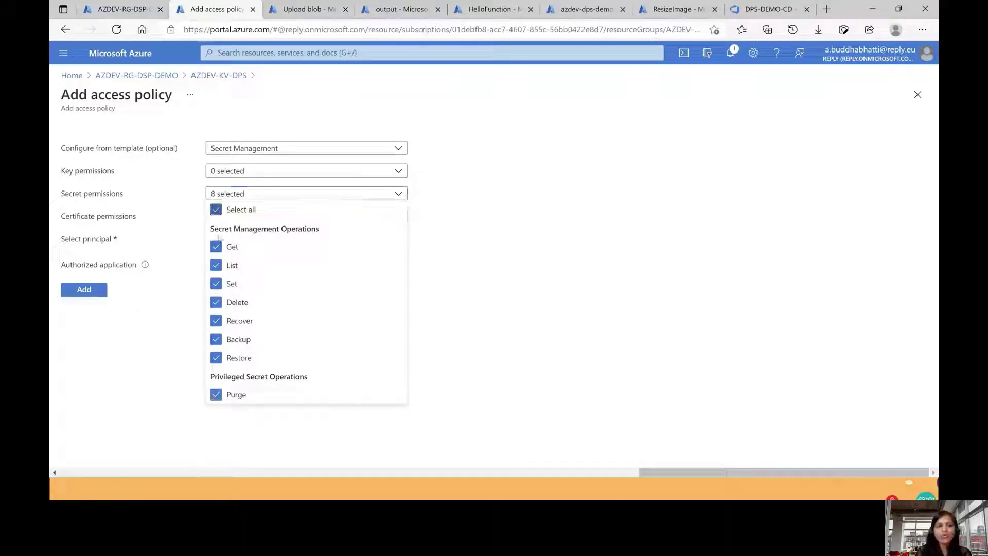
{"action": "left_click", "coordinate": [217, 211]}
{"action": "left_click", "coordinate": [215, 248]}
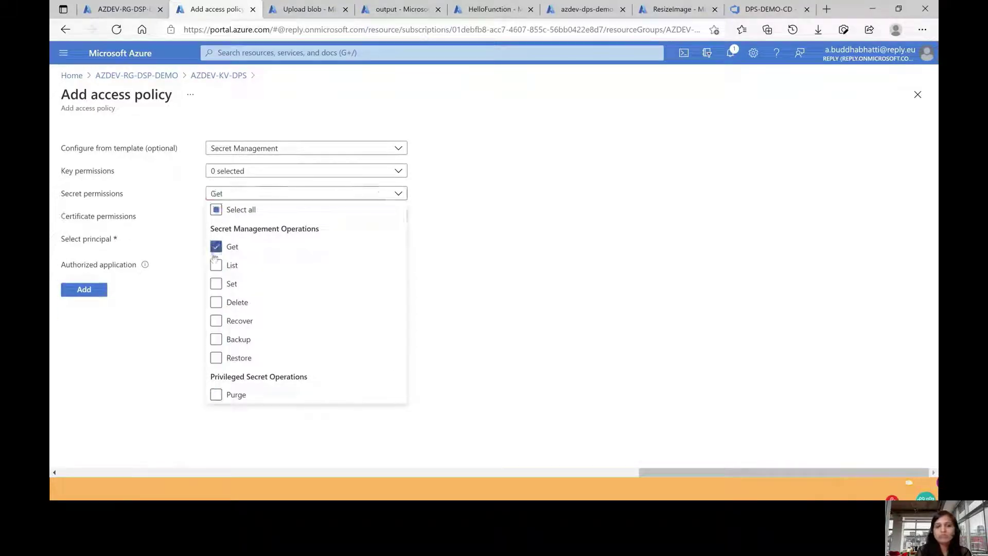
{"action": "left_click", "coordinate": [216, 265]}
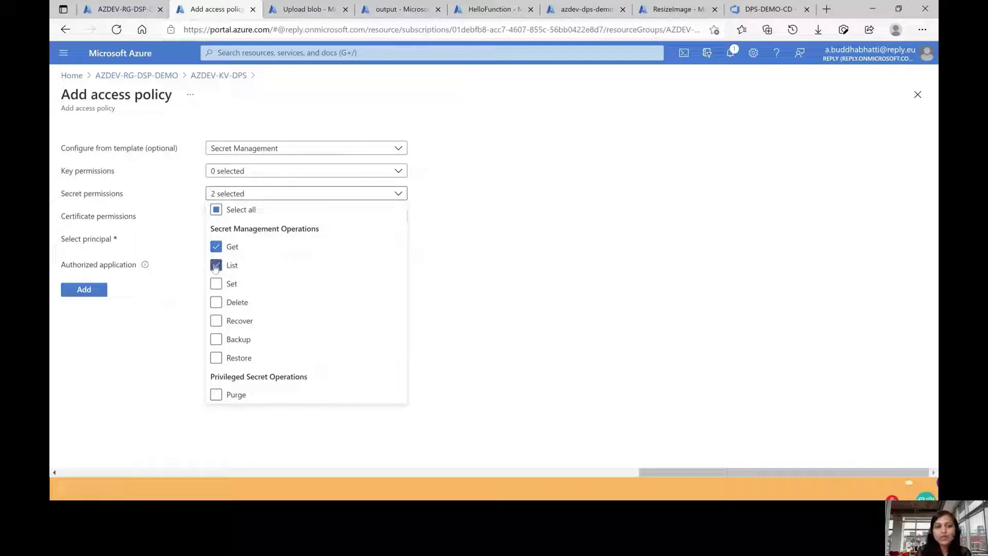
{"action": "left_click", "coordinate": [143, 376]}
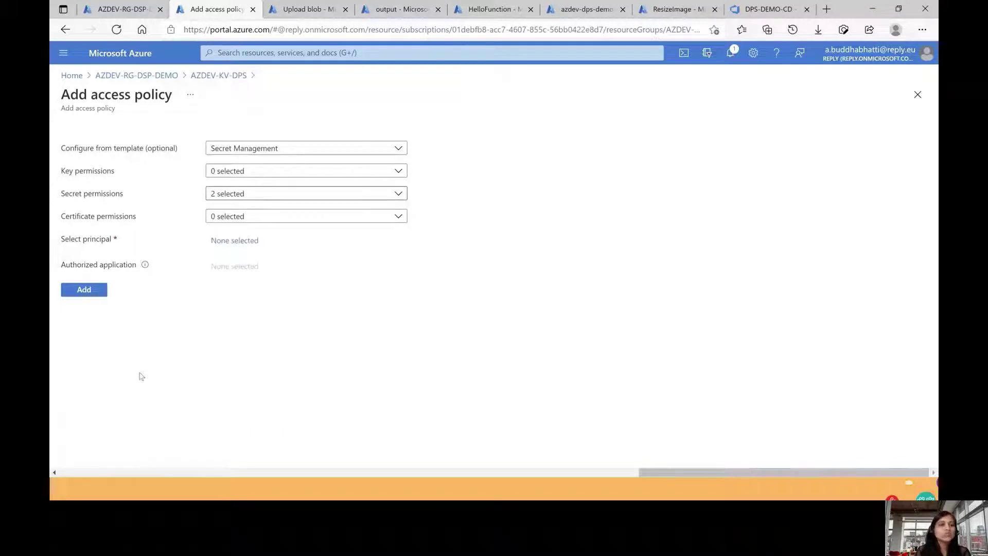
{"action": "left_click", "coordinate": [222, 242]}
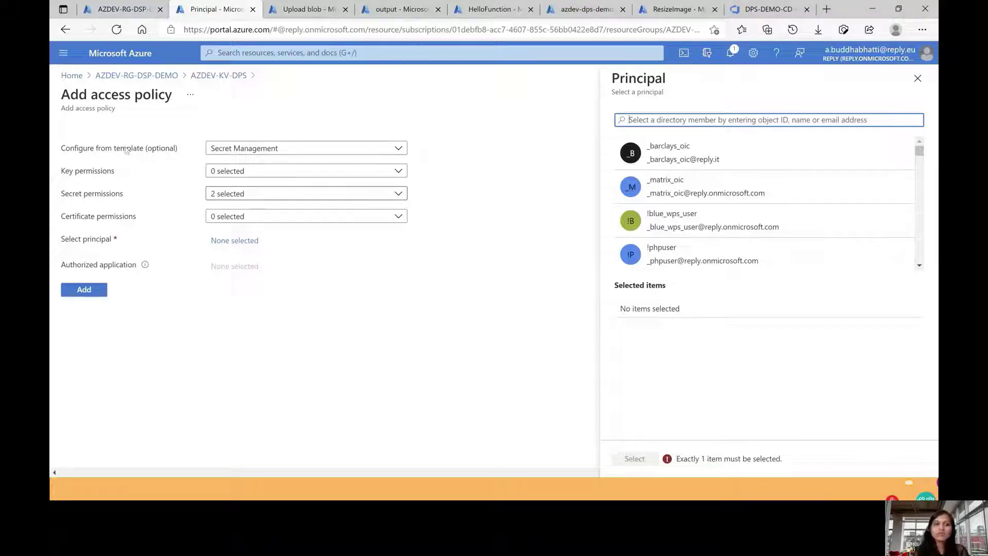
- Discard the unfinished access policy and go to the input container showing Picture 2.jpg (127 KiB)
{"action": "left_click", "coordinate": [153, 76]}
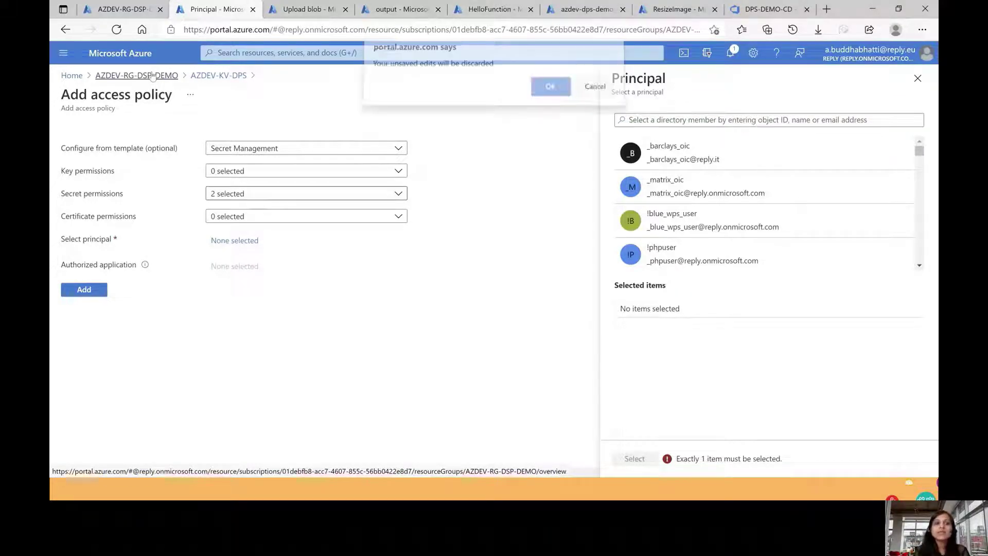
{"action": "left_click", "coordinate": [561, 97]}
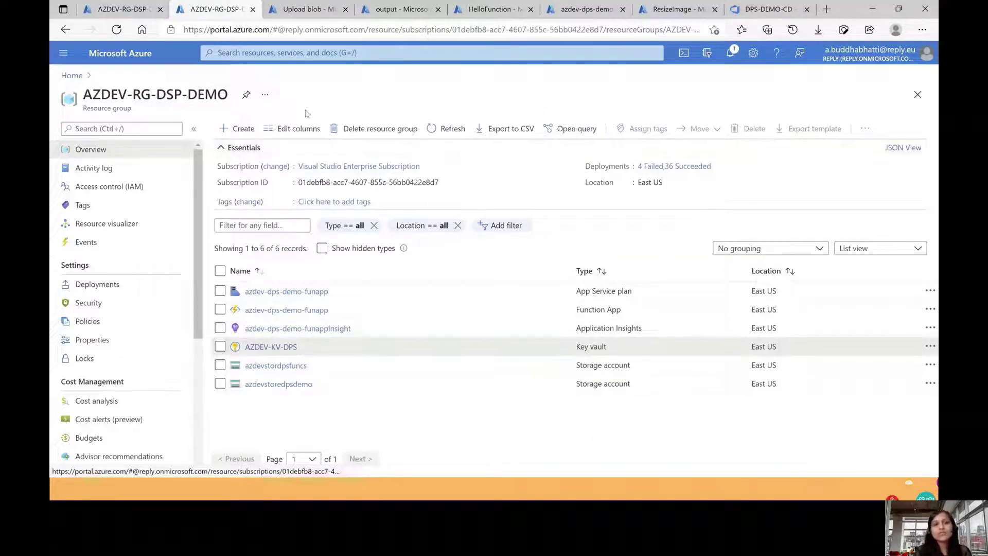
{"action": "left_click", "coordinate": [307, 12]}
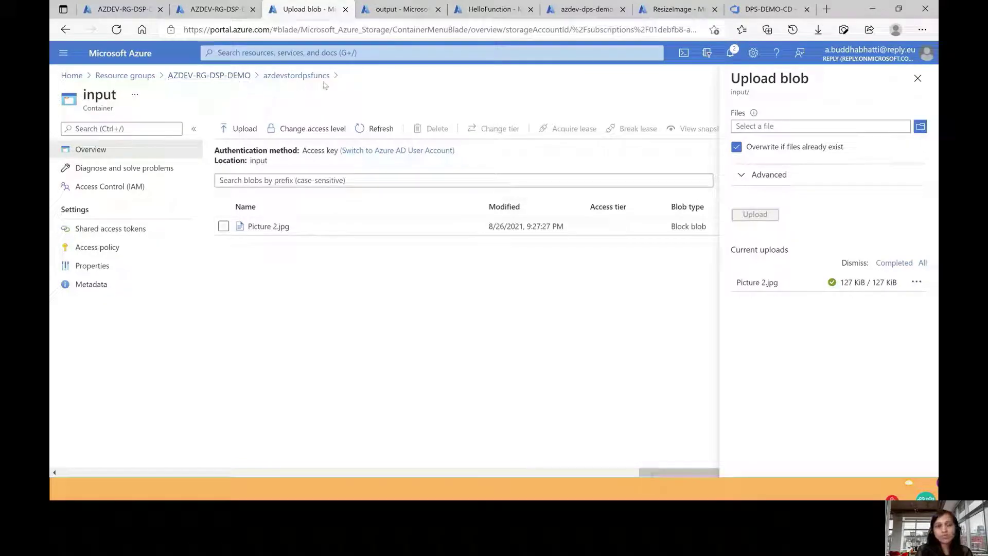
- Verify the output container holds Picture 2 md.jpg (89.28 KiB) and Picture 2 sm.jpg (55.94 KiB)
{"action": "triple_click", "coordinate": [292, 233]}
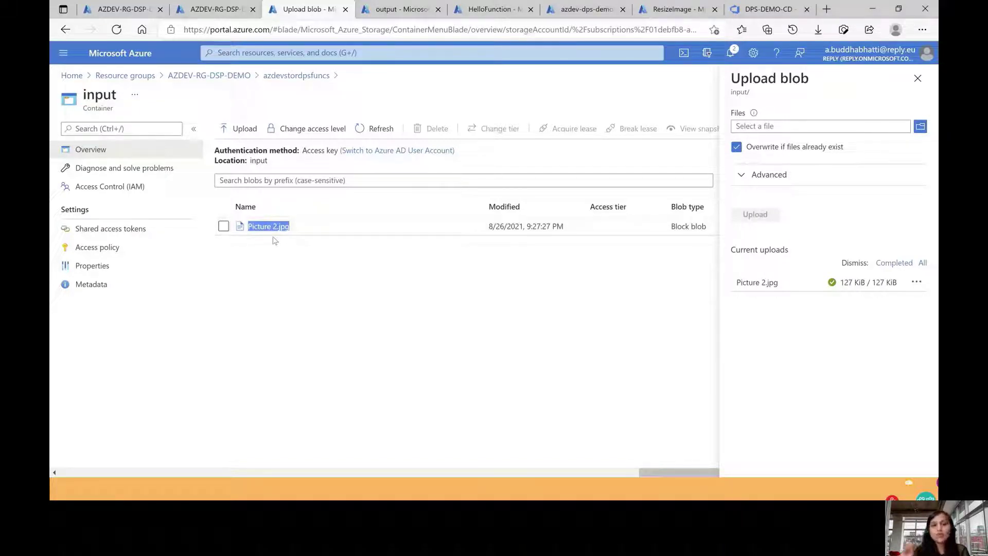
{"action": "left_click", "coordinate": [397, 7]}
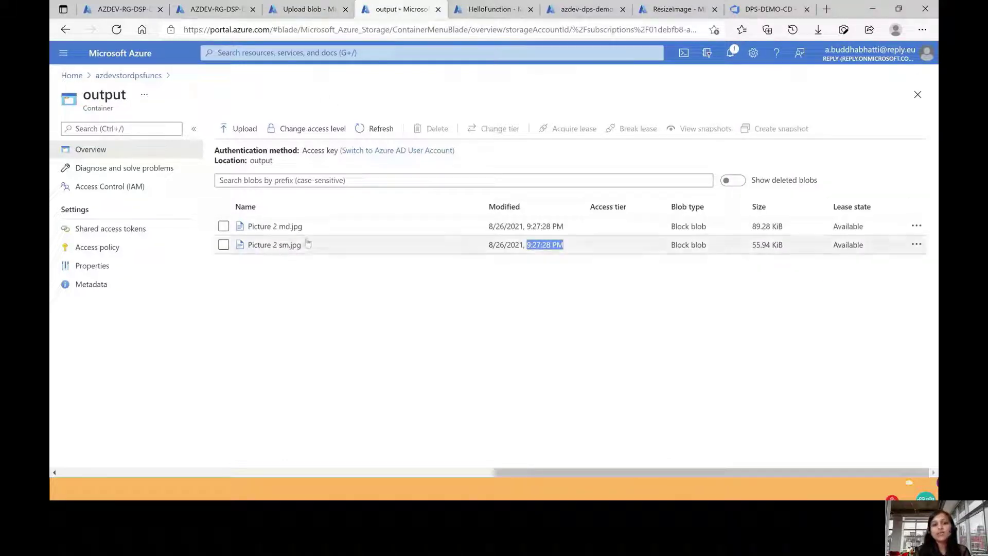
{"action": "left_click_drag", "start_coordinate": [307, 250], "coordinate": [253, 233]}
{"action": "left_click", "coordinate": [280, 245]}
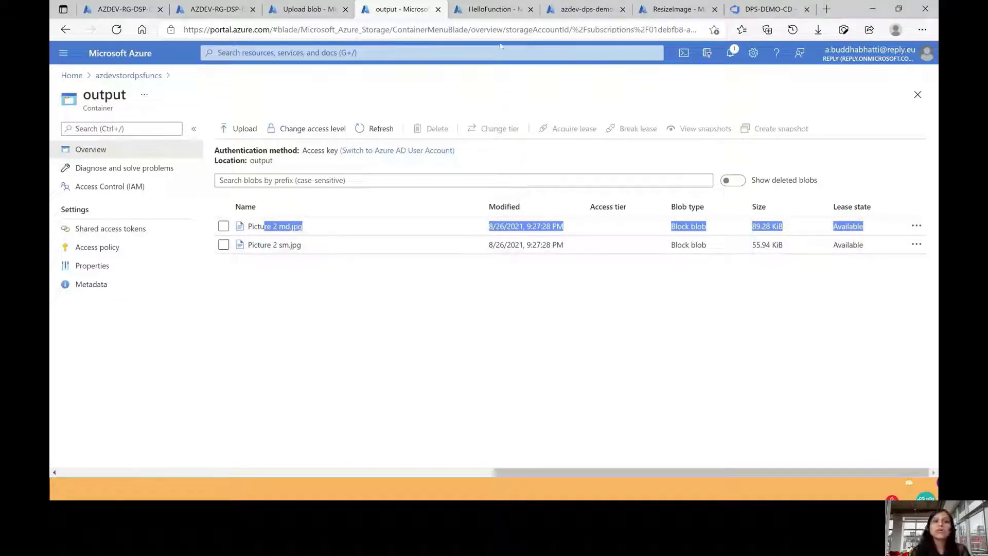
- Open the azdev-dps-demo-funapp function app from AZDEV-RG-DSP-DEMO and list its functions
{"action": "left_click", "coordinate": [498, 16]}
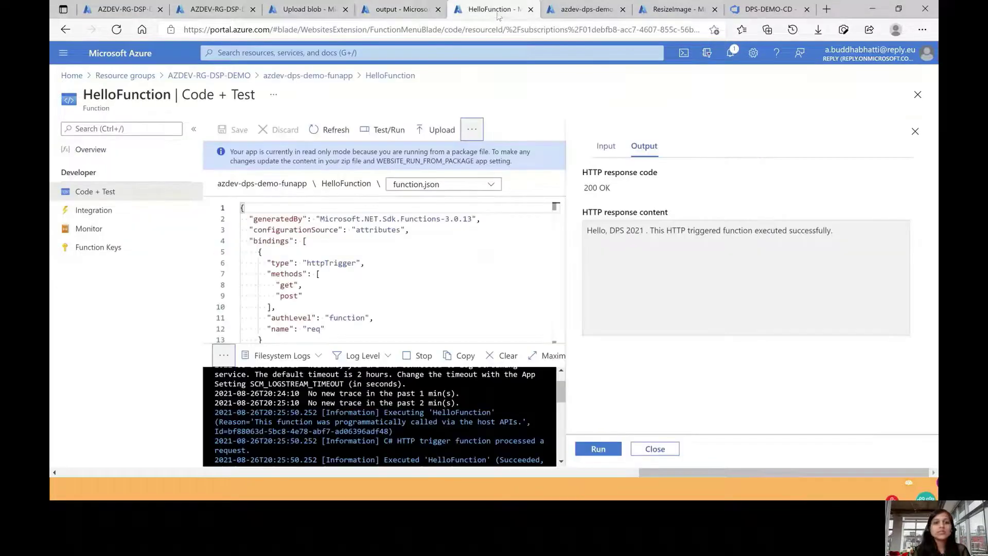
{"action": "left_click", "coordinate": [406, 9]}
{"action": "left_click", "coordinate": [124, 9]}
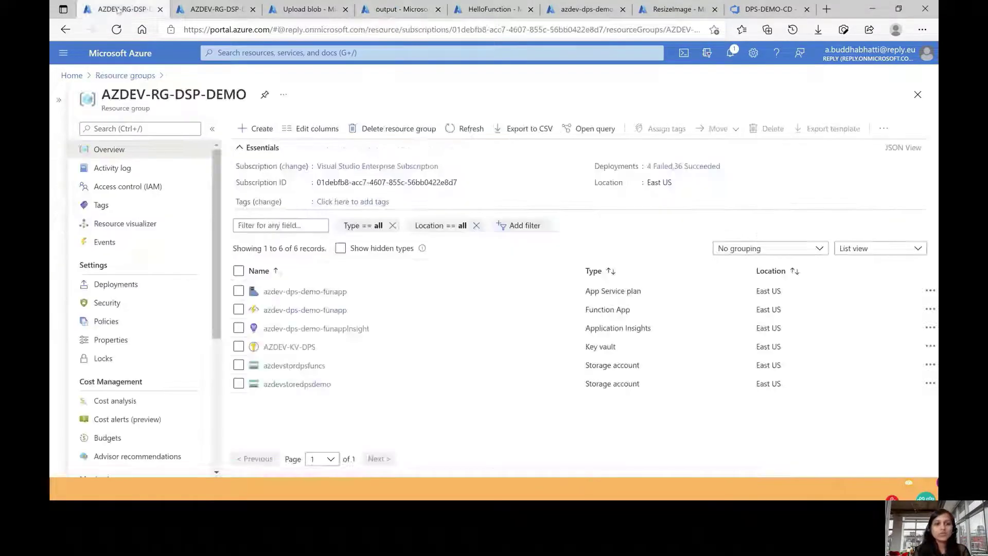
{"action": "left_click", "coordinate": [301, 311]}
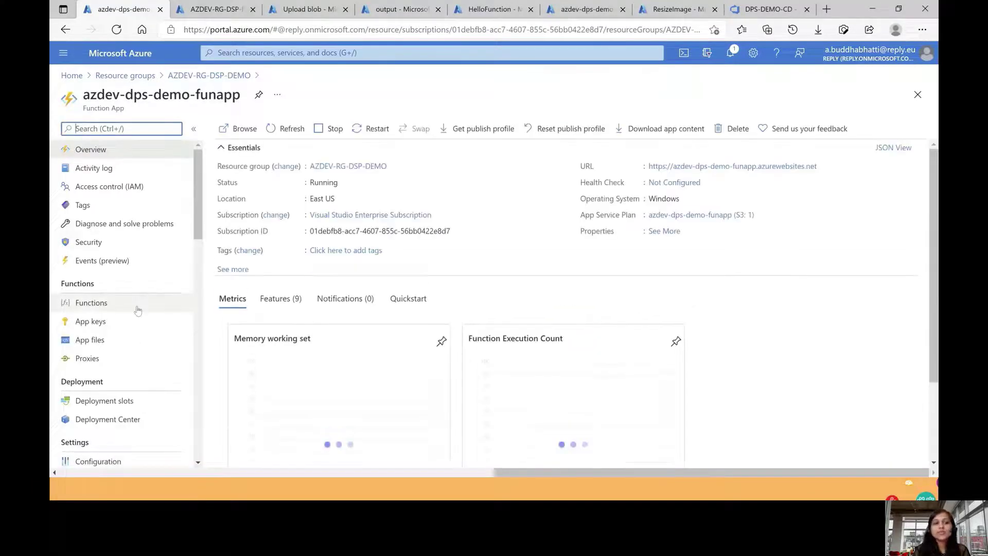
{"action": "left_click", "coordinate": [137, 309]}
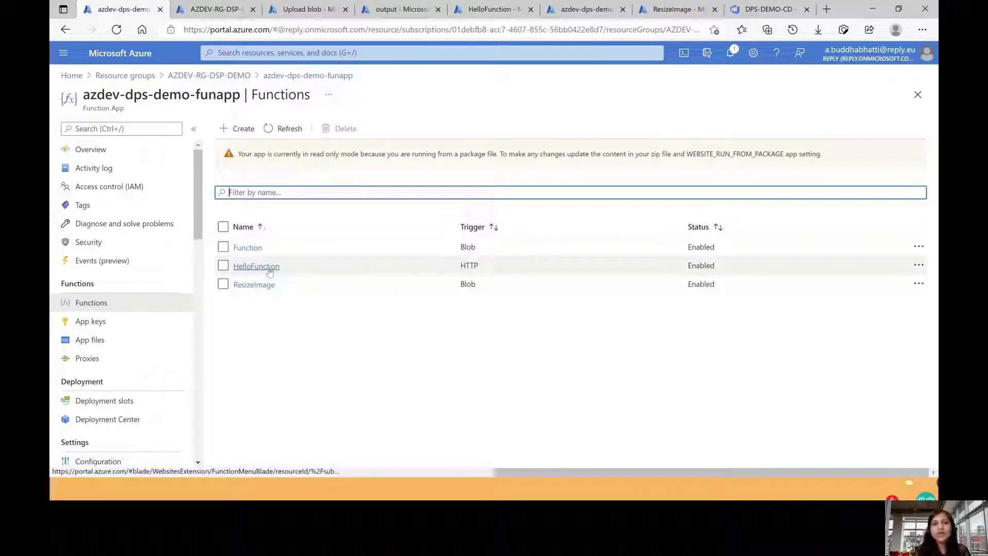
- Review HelloFunction's test response and its 10 successful invocations, then return to function.json
{"action": "left_click", "coordinate": [496, 12]}
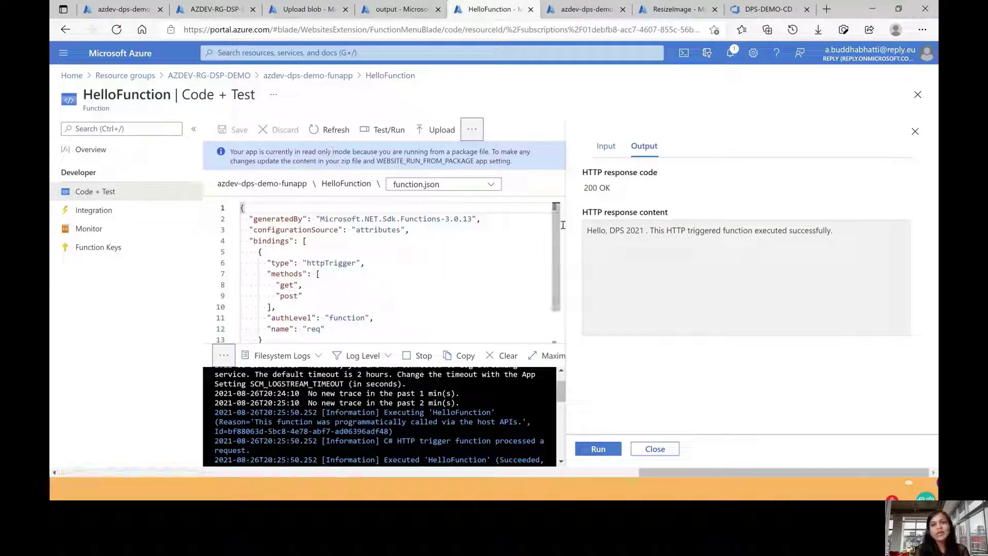
{"action": "left_click", "coordinate": [606, 148]}
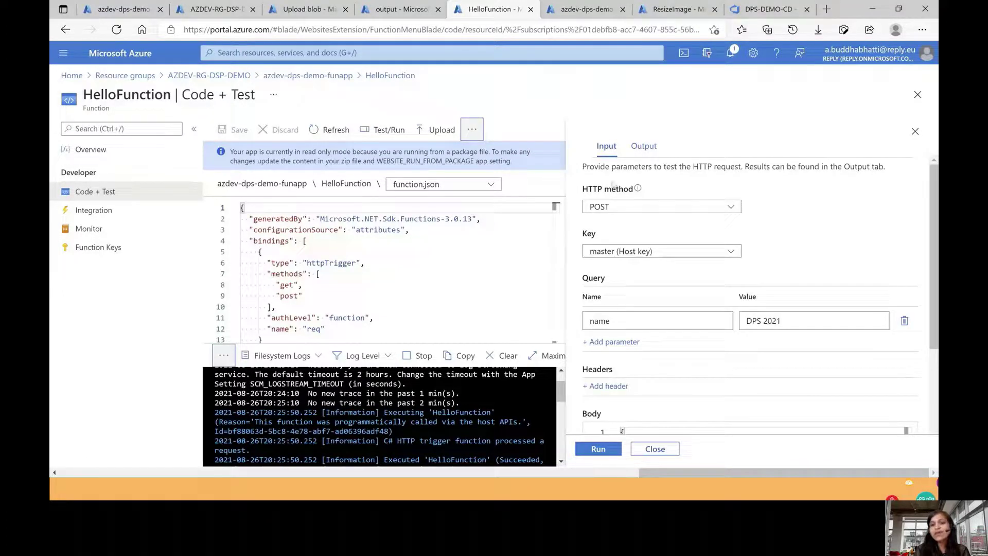
{"action": "left_click", "coordinate": [644, 147]}
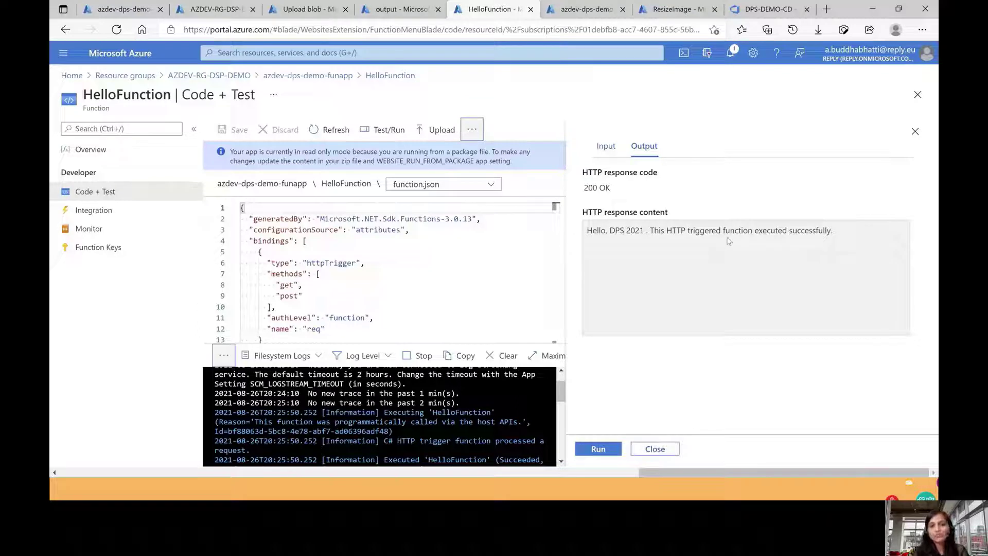
{"action": "left_click_drag", "start_coordinate": [837, 233], "coordinate": [642, 233]}
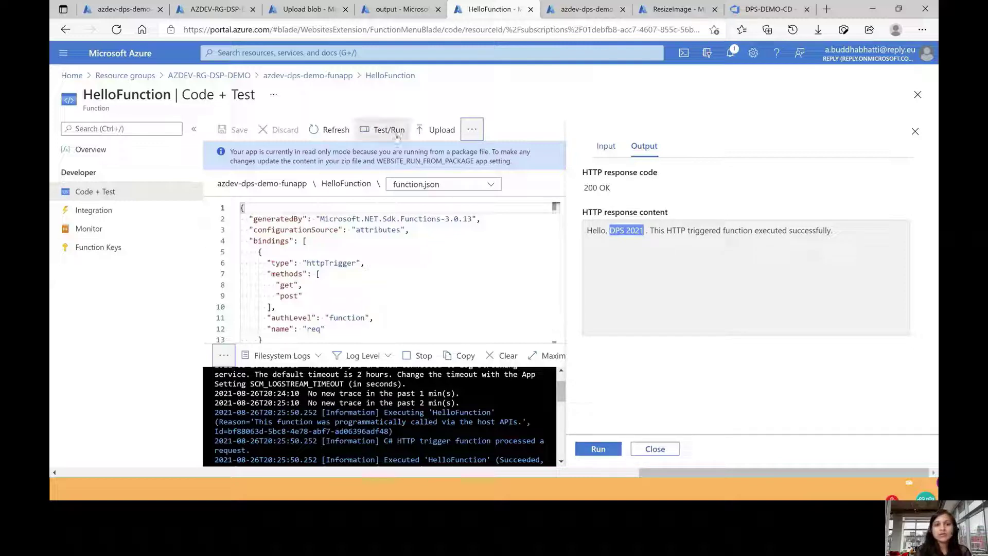
{"action": "left_click", "coordinate": [89, 230]}
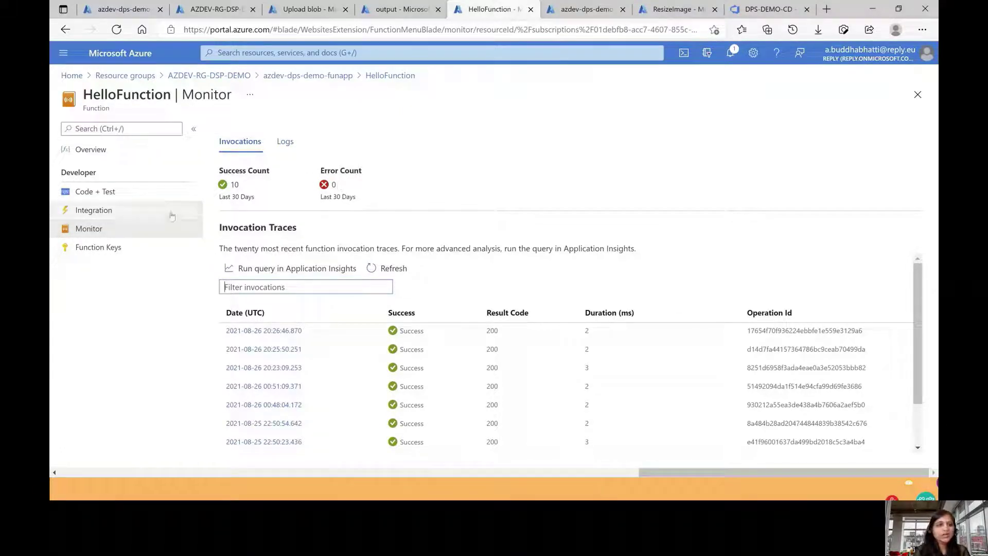
{"action": "left_click", "coordinate": [110, 197]}
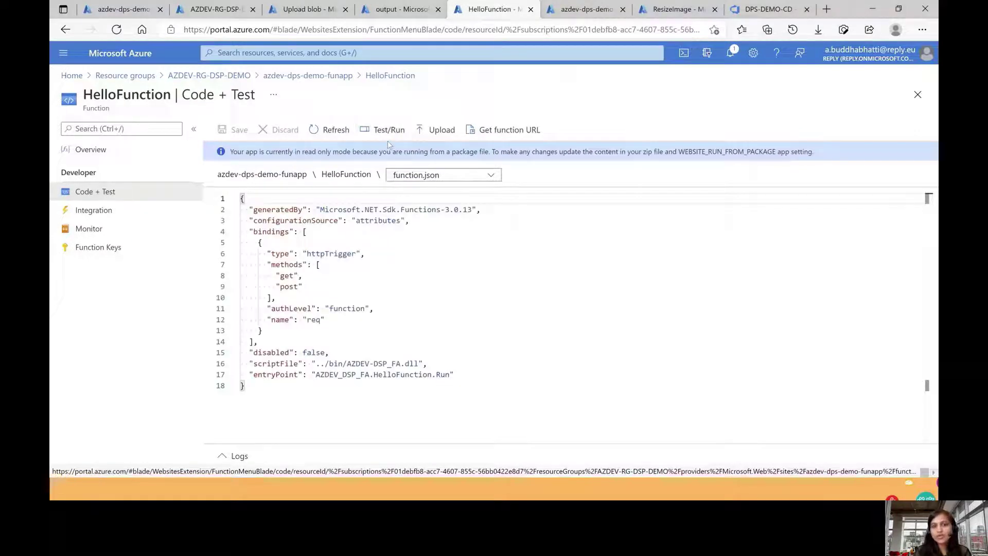
- Copy HelloFunction's invoke URL with the default function key to the clipboard
{"action": "left_click", "coordinate": [503, 133]}
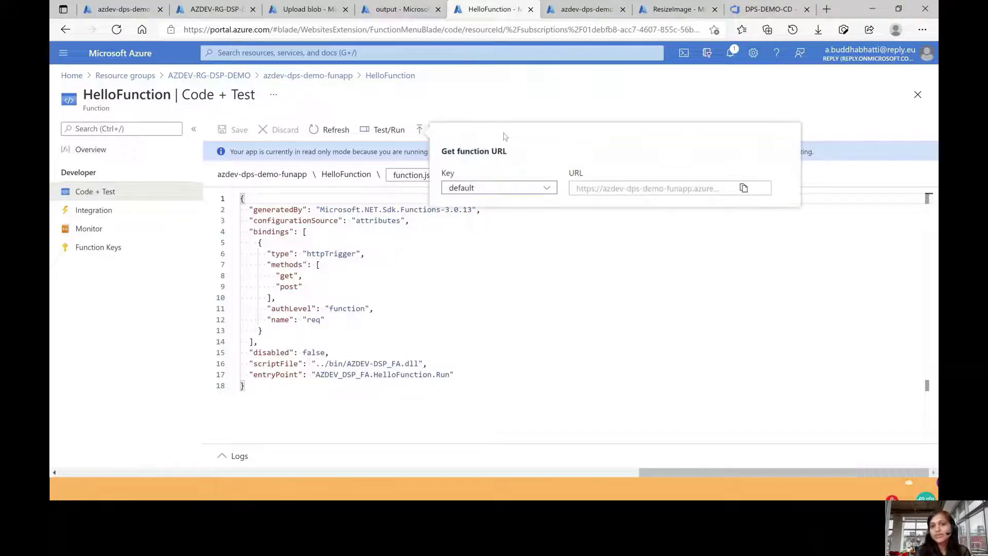
{"action": "left_click", "coordinate": [743, 188]}
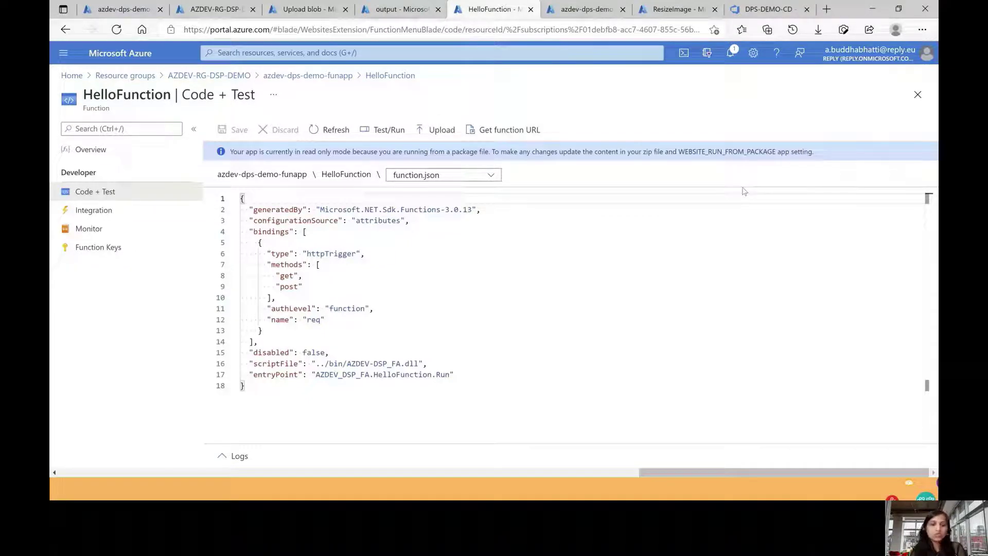
{"action": "key", "text": "alt+Tab"}
{"action": "key", "text": "alt+Tab"}
{"action": "key", "text": "alt+Tab"}
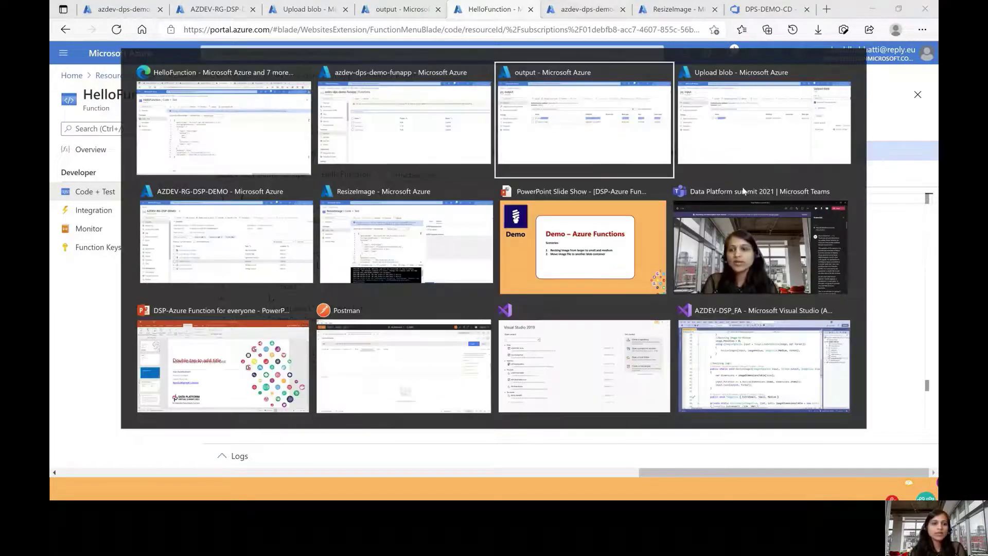
- In Postman, send the azdev request with name=DPS2021 and confirm the 200 OK greeting
{"action": "key", "text": "alt+Tab"}
{"action": "key", "text": "alt+Tab"}
{"action": "key", "text": "alt+Down"}
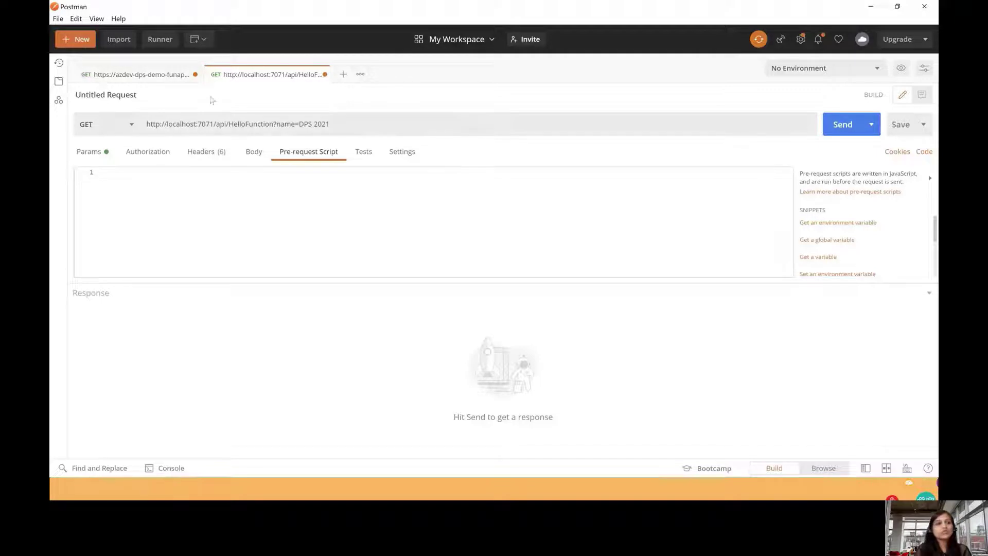
{"action": "left_click", "coordinate": [152, 81]}
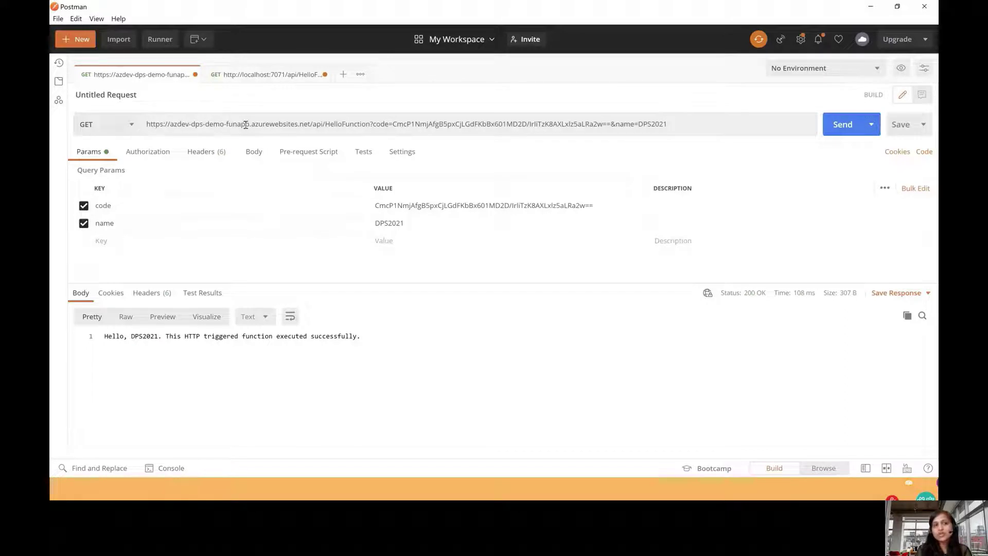
{"action": "left_click", "coordinate": [849, 128]}
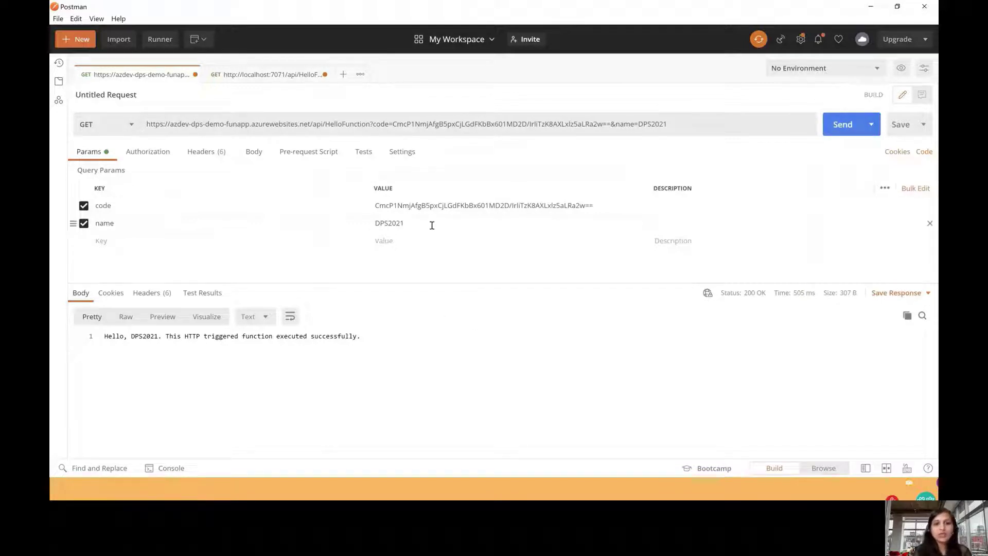
{"action": "double_click", "coordinate": [393, 223]}
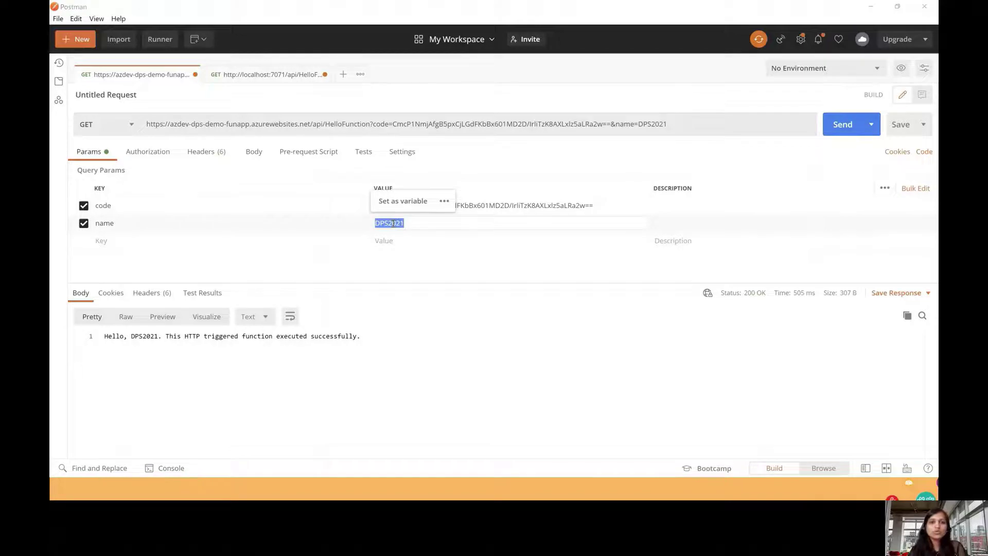
{"action": "key", "text": "alt+Tab"}
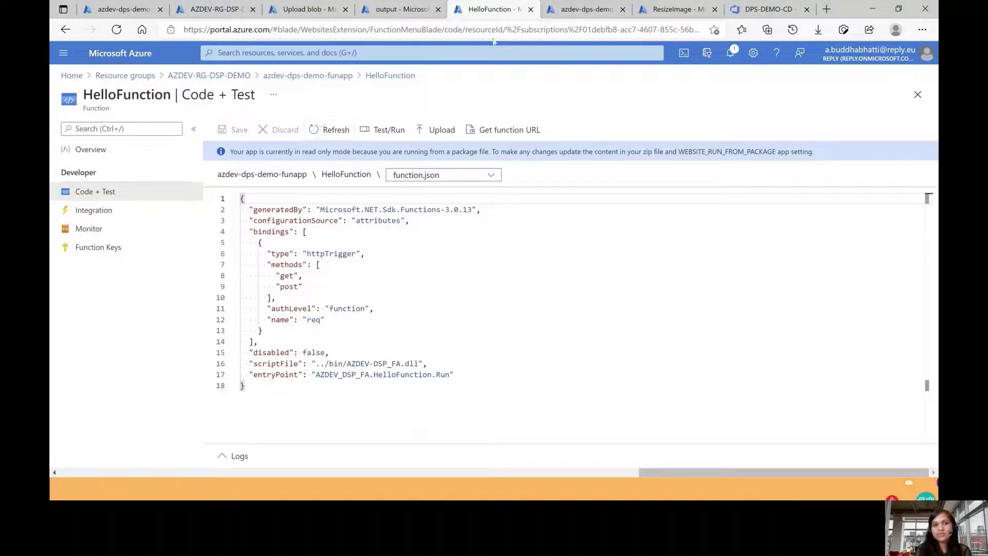
- Close the HelloFunction tab and show ResizeImage's blobTrigger code, test response and execution logs
{"action": "left_click", "coordinate": [531, 9]}
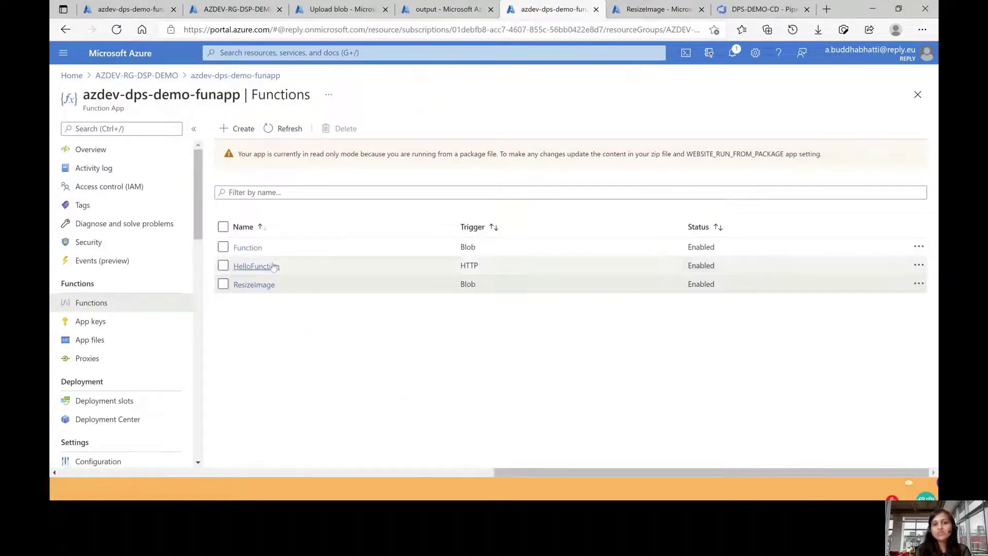
{"action": "left_click", "coordinate": [648, 11]}
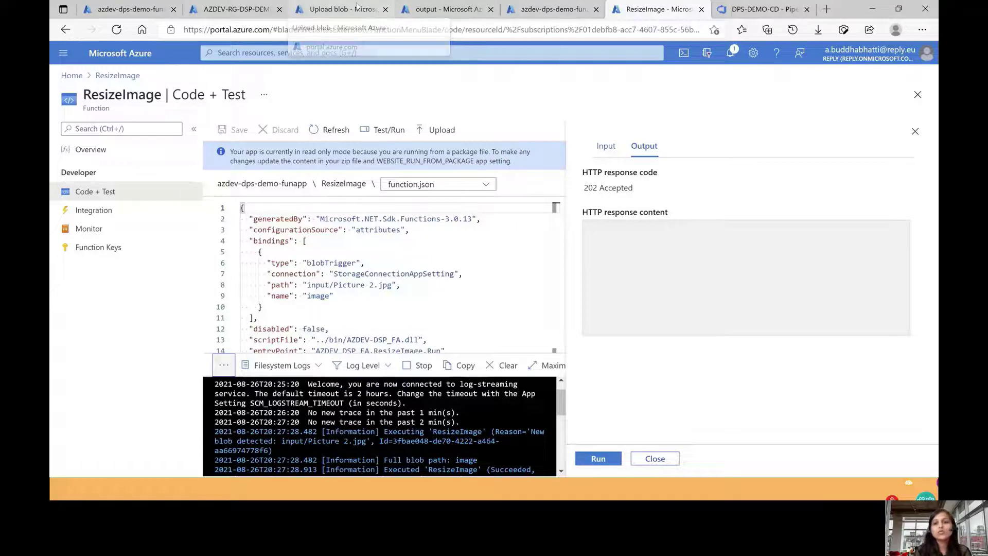
- Re-upload Picture 2.jpg from the Desktop to the input container, then check the output container
{"action": "left_click", "coordinate": [357, 8]}
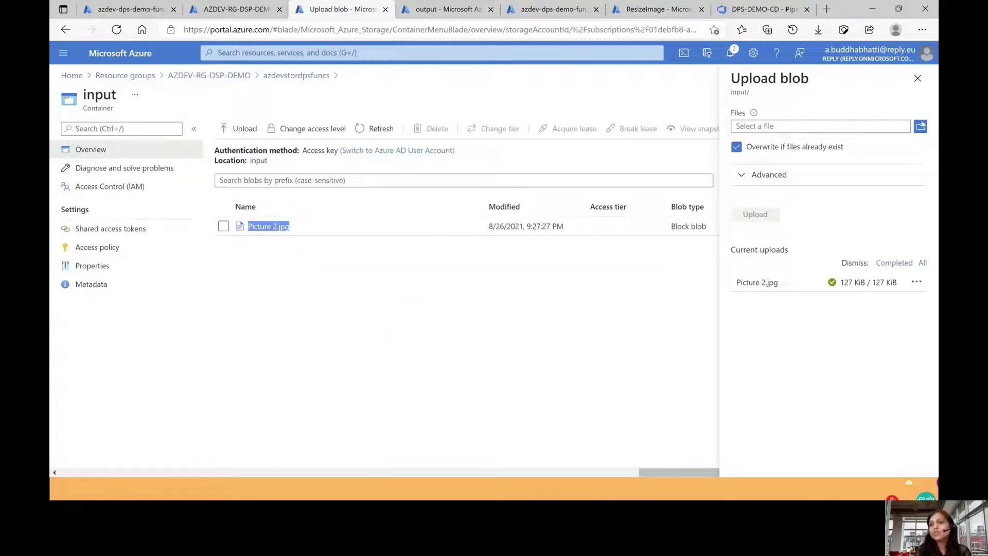
{"action": "left_click", "coordinate": [920, 126]}
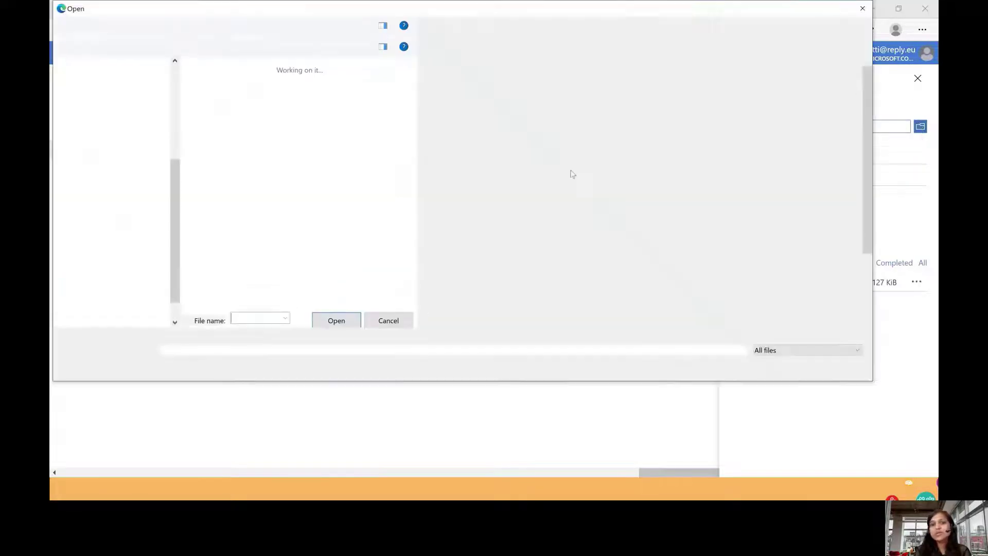
{"action": "left_click", "coordinate": [232, 238]}
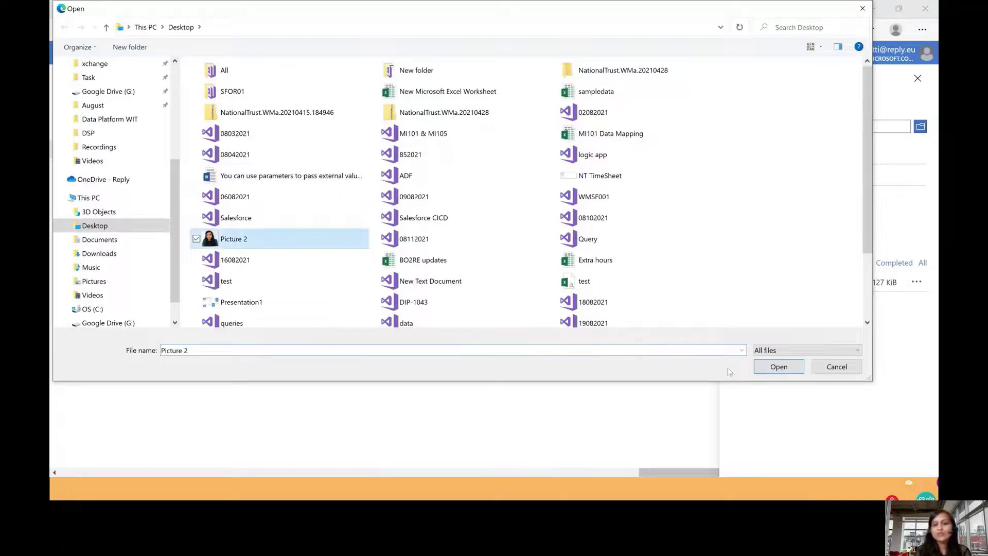
{"action": "left_click", "coordinate": [778, 367]}
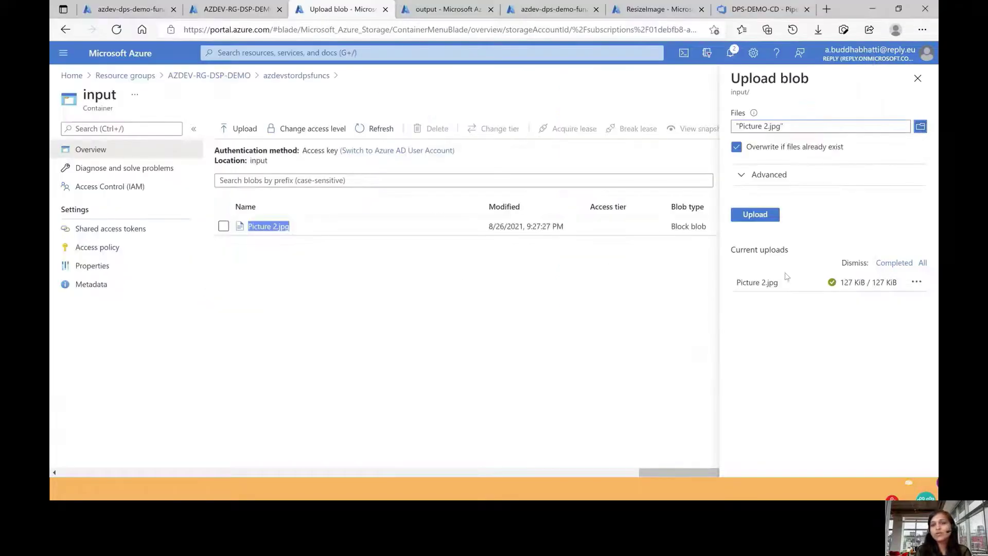
{"action": "left_click", "coordinate": [754, 215]}
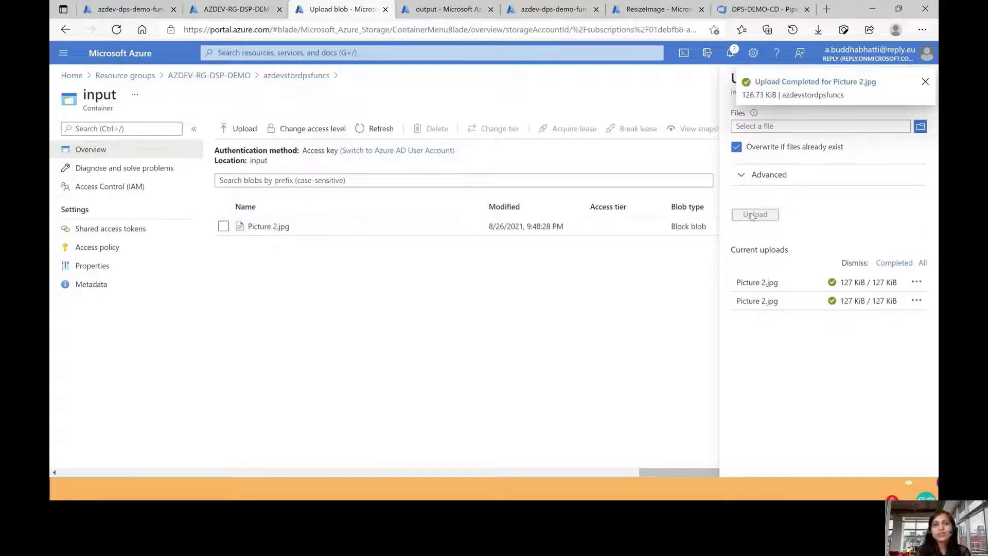
{"action": "left_click", "coordinate": [462, 11]}
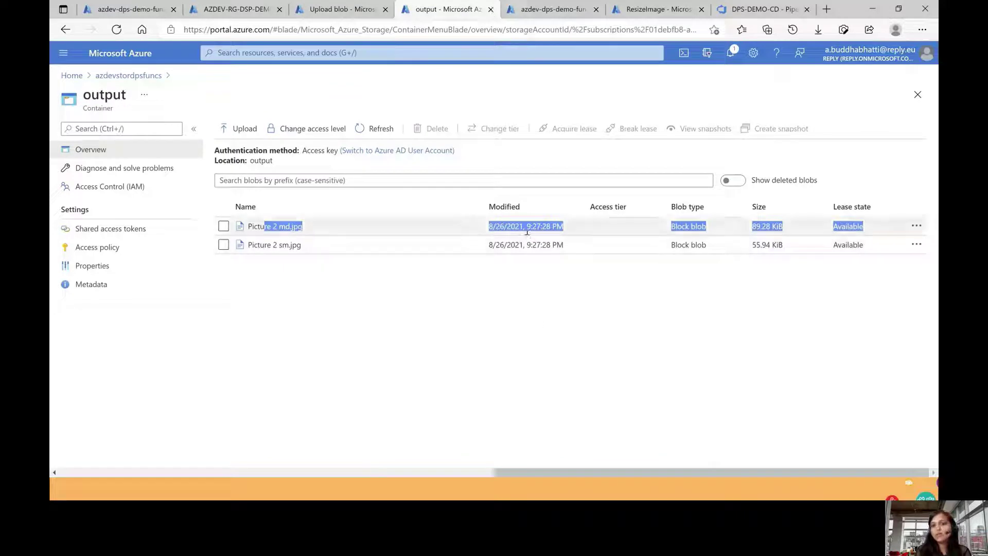
{"action": "left_click", "coordinate": [512, 285]}
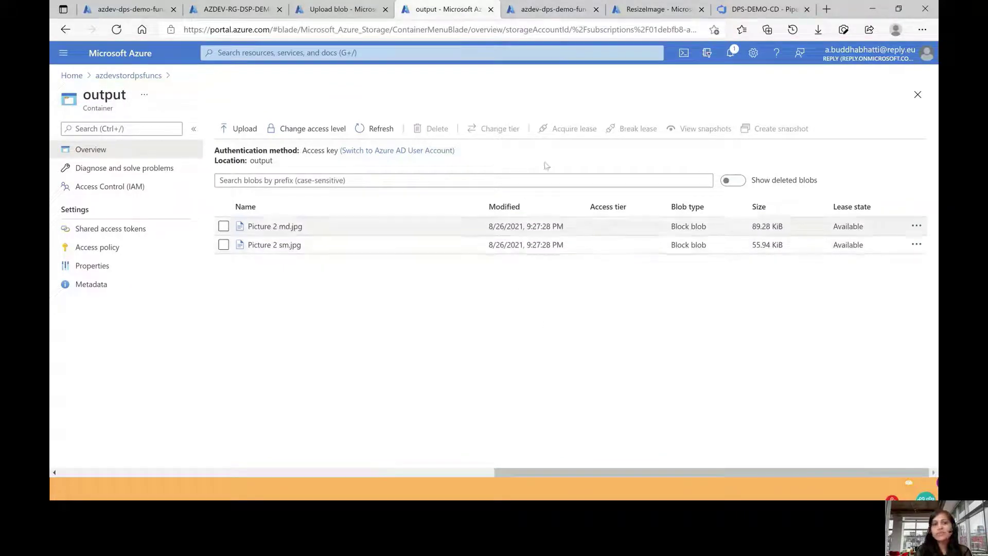
{"action": "left_click", "coordinate": [571, 8]}
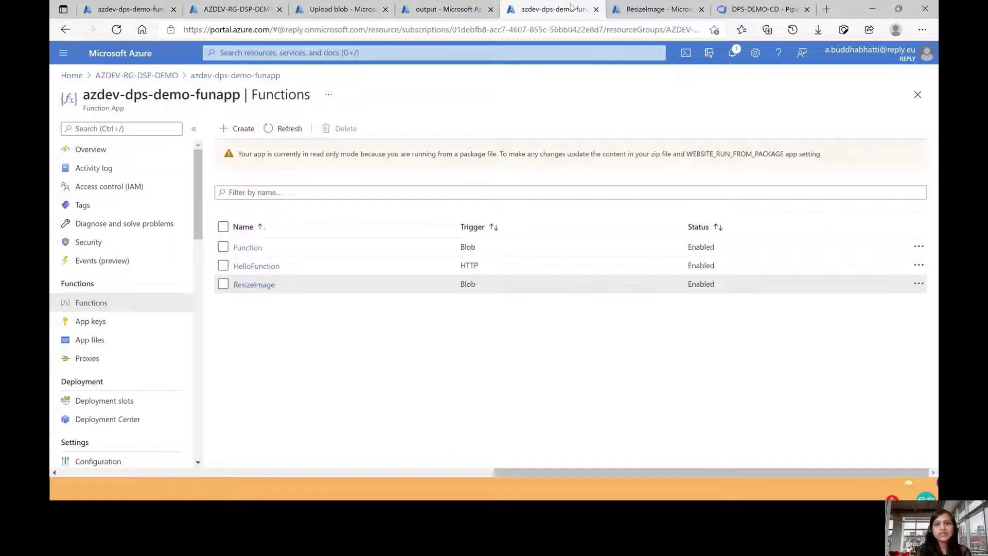
{"action": "left_click", "coordinate": [676, 9]}
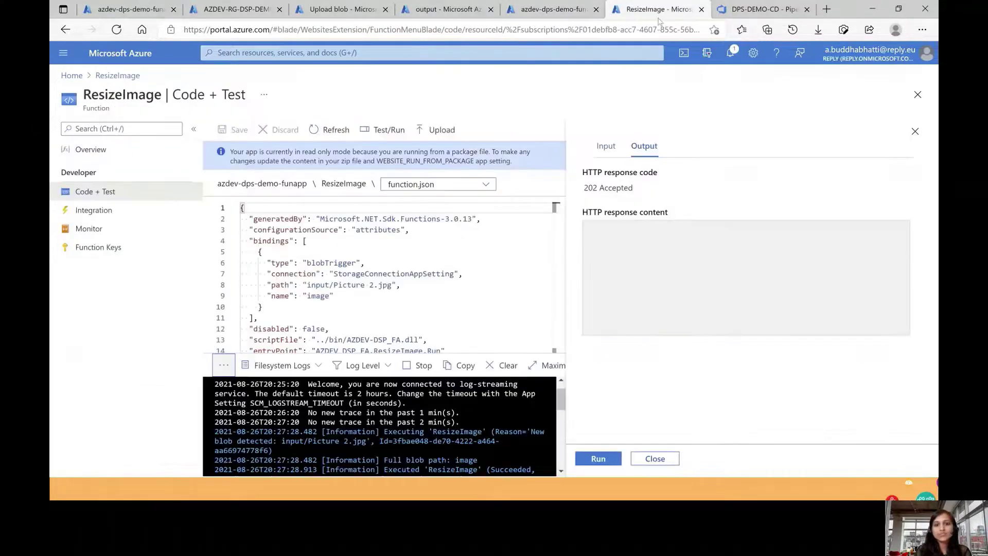
{"action": "left_click_drag", "start_coordinate": [558, 397], "coordinate": [570, 460]}
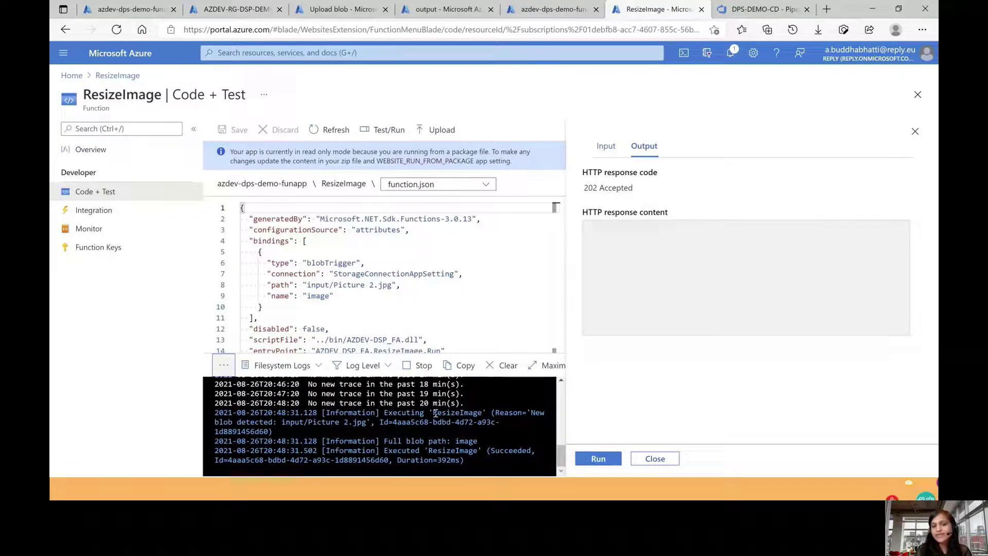
{"action": "left_click_drag", "start_coordinate": [435, 414], "coordinate": [475, 420]}
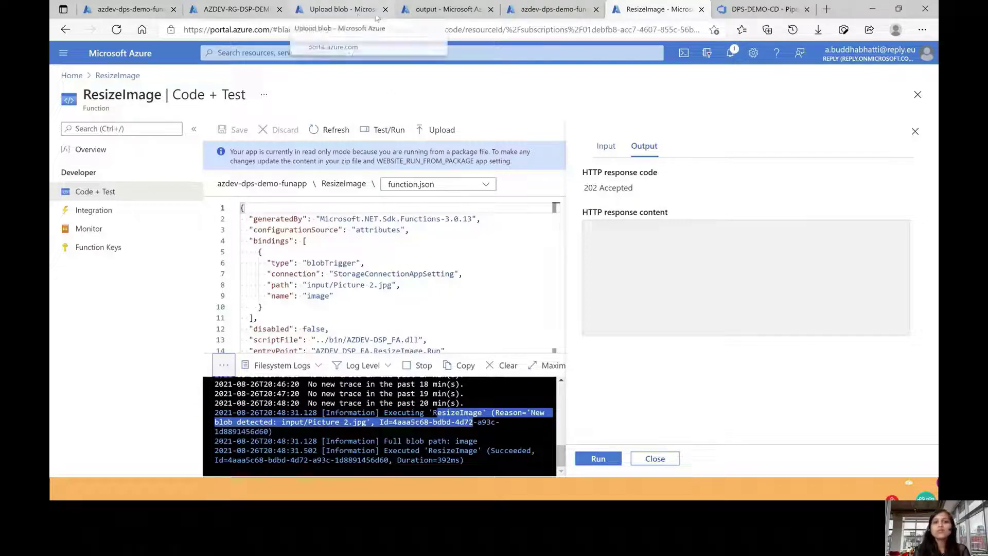
{"action": "left_click", "coordinate": [426, 11]}
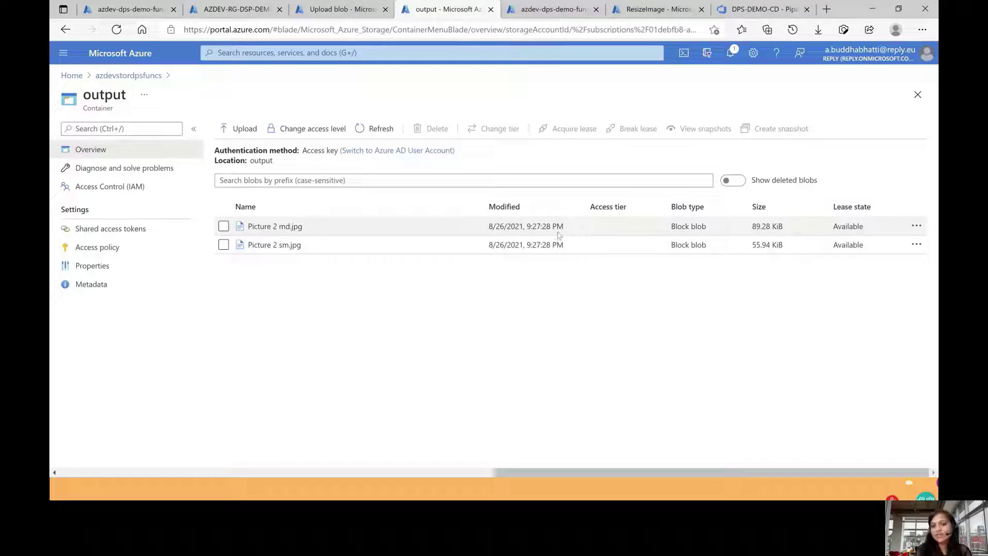
- Refresh the output container's blobs, then preview and close Picture 2 md.jpg
{"action": "left_click", "coordinate": [381, 129]}
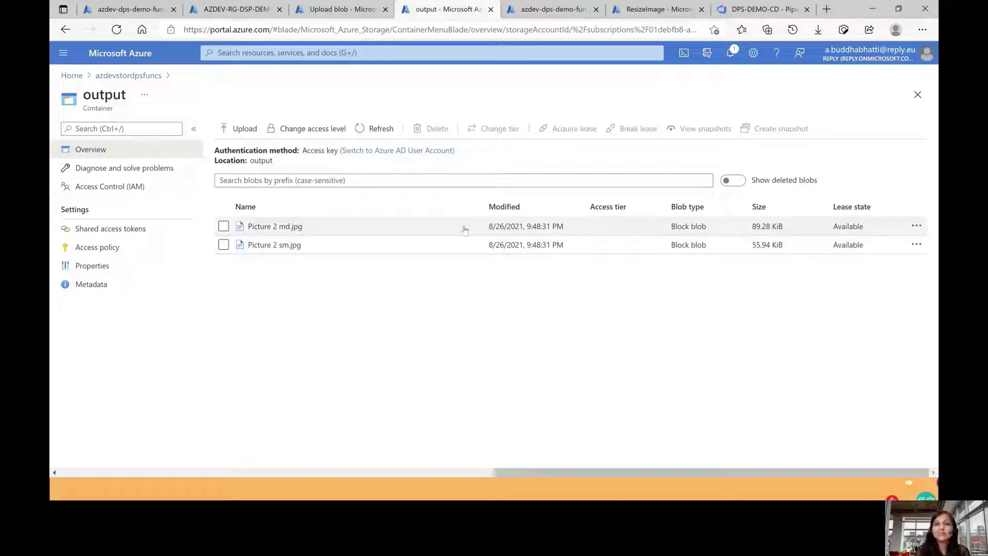
{"action": "left_click", "coordinate": [268, 227]}
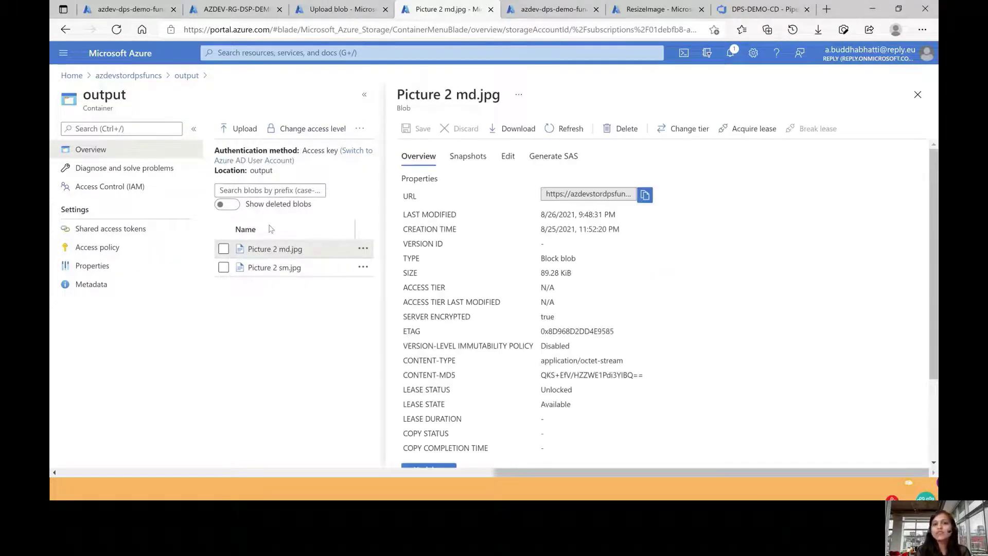
{"action": "left_click", "coordinate": [507, 158]}
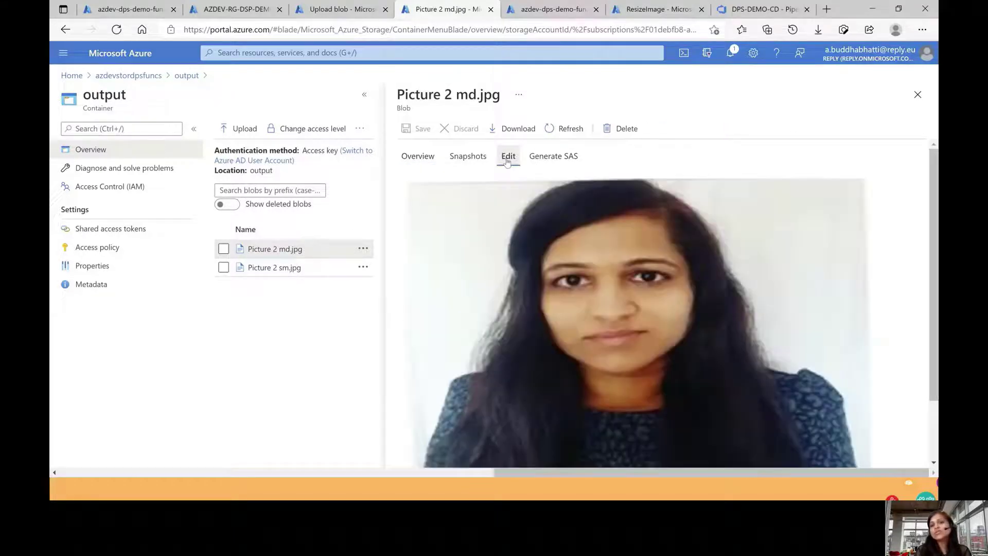
{"action": "left_click", "coordinate": [918, 96]}
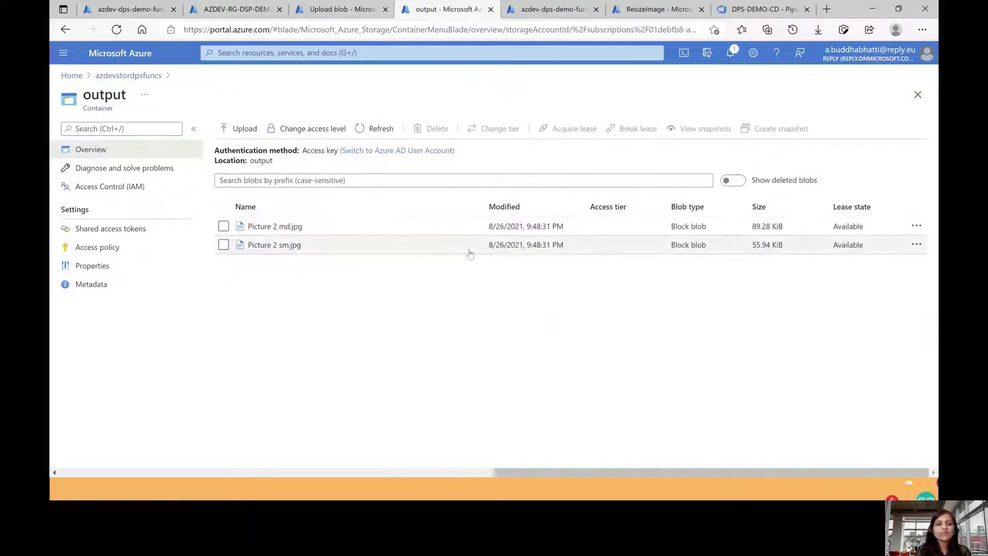
- Preview Picture 2 sm.jpg in its Edit tab, then close it to return to the blob list
{"action": "left_click", "coordinate": [292, 246]}
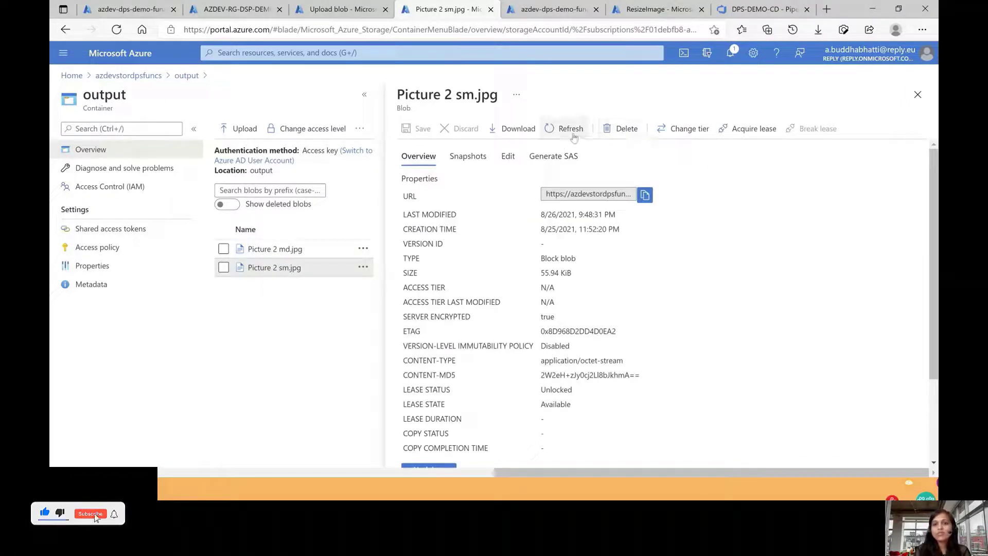
{"action": "left_click", "coordinate": [508, 156]}
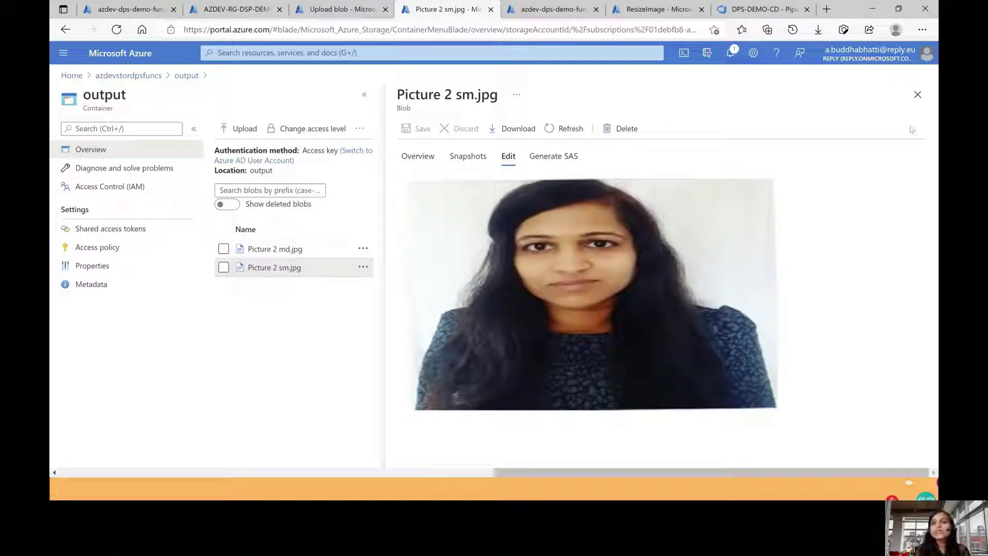
{"action": "left_click", "coordinate": [917, 96]}
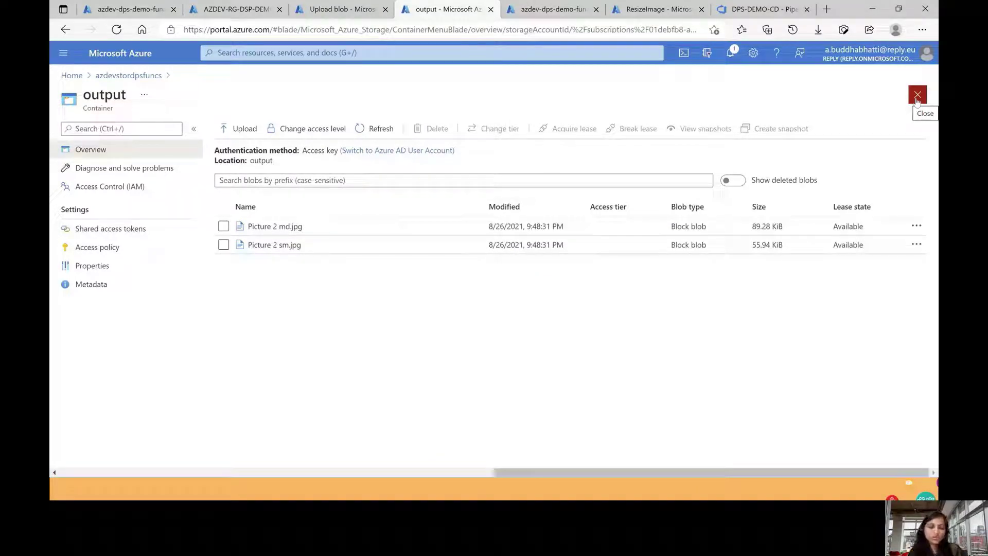
- Switch to the AZDEV-DSP_FA Visual Studio solution window
{"action": "key", "text": "alt+Tab"}
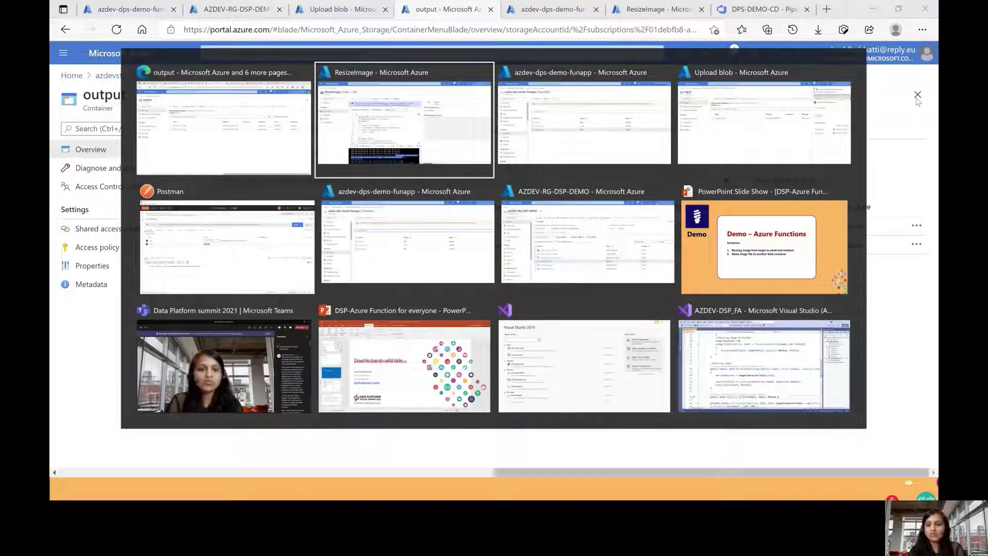
{"action": "key", "text": "Down"}
{"action": "key", "text": "Down"}
{"action": "key", "text": "Right"}
{"action": "key", "text": "Right"}
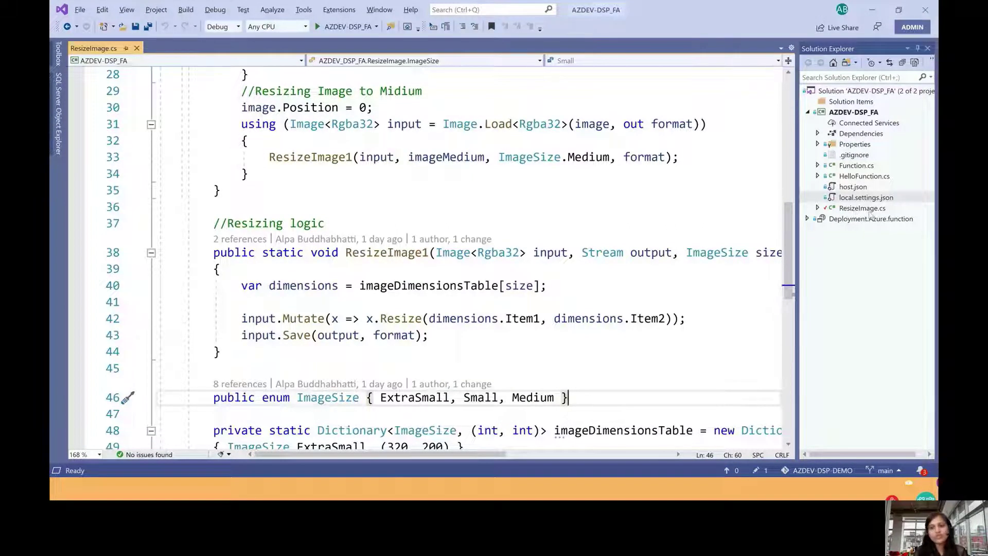
- Highlight ResizeImage.cs's Picture 2.jpg trigger, StorageConnectionAppSetting connection and sm/md output bindings
{"action": "left_click_drag", "start_coordinate": [794, 207], "coordinate": [793, 100]}
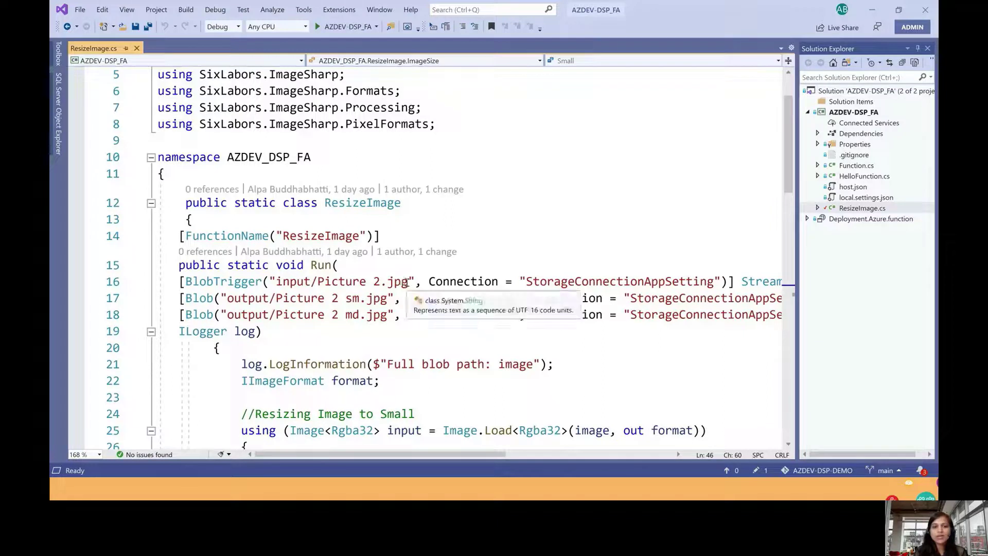
{"action": "left_click_drag", "start_coordinate": [408, 282], "coordinate": [318, 286]}
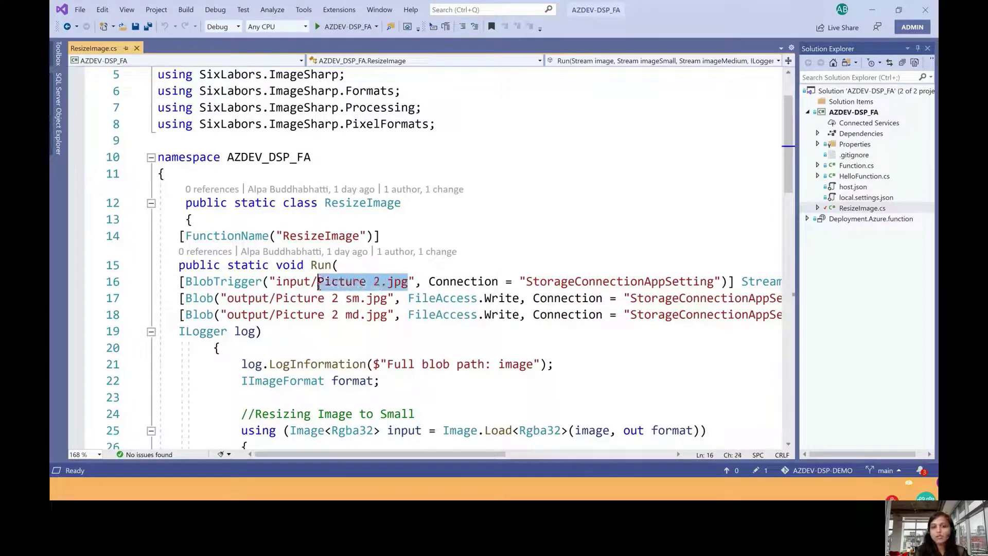
{"action": "double_click", "coordinate": [552, 285]}
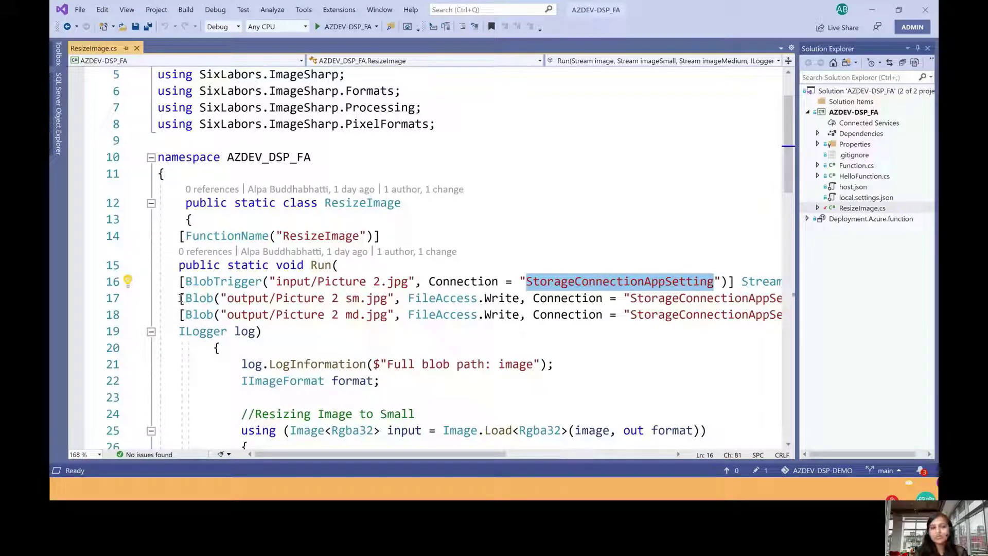
{"action": "left_click_drag", "start_coordinate": [181, 298], "coordinate": [178, 322]}
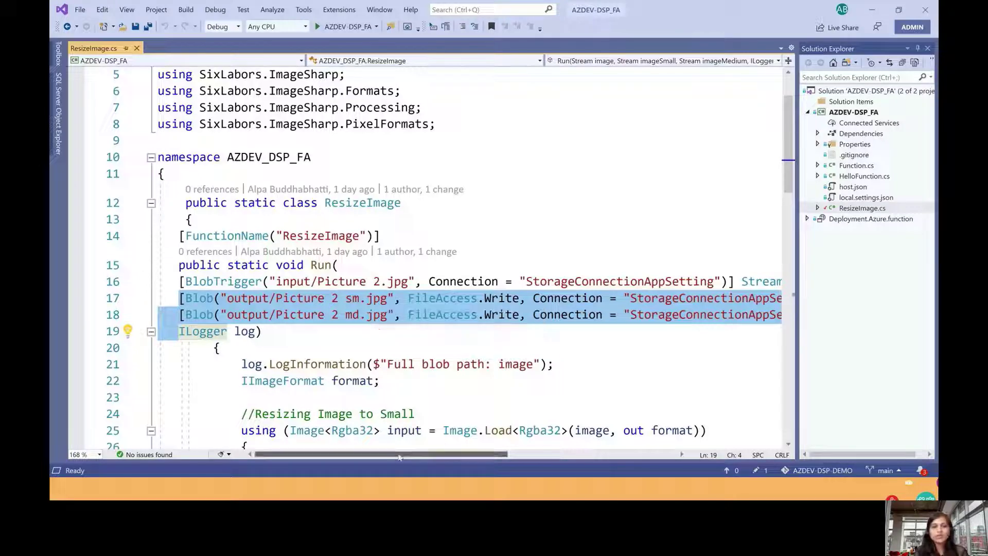
{"action": "left_click_drag", "start_coordinate": [400, 457], "coordinate": [435, 464]}
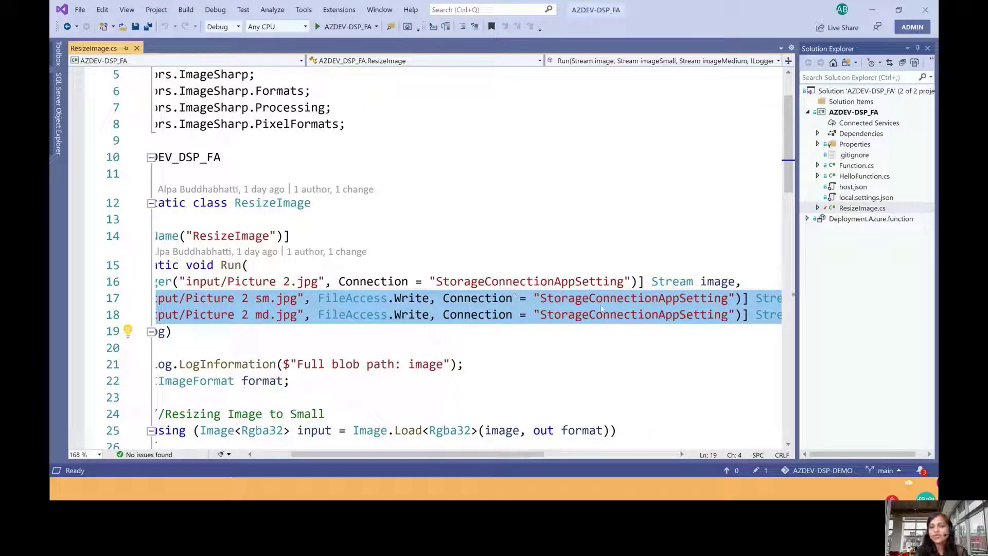
{"action": "left_click_drag", "start_coordinate": [496, 453], "coordinate": [517, 453]}
{"action": "left_click_drag", "start_coordinate": [456, 453], "coordinate": [446, 453]}
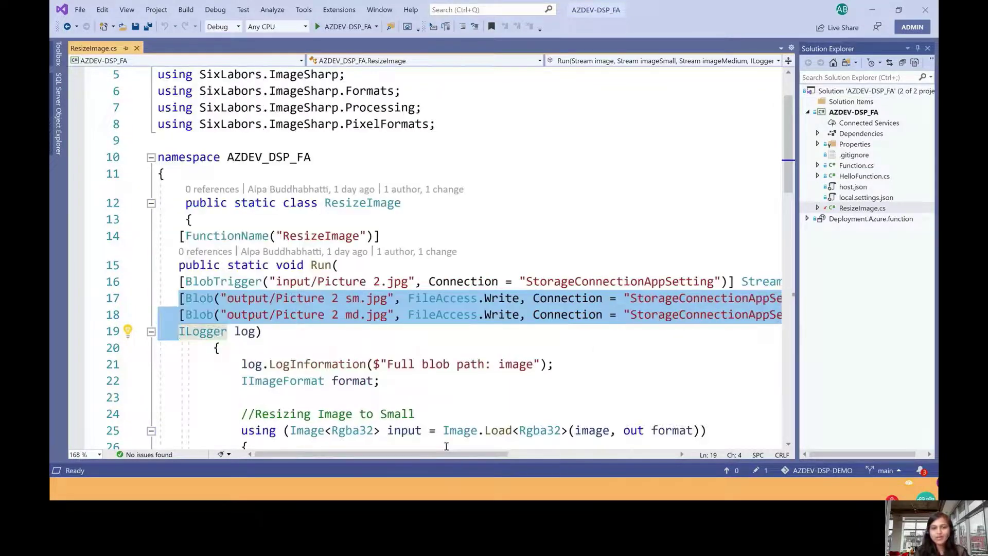
{"action": "left_click_drag", "start_coordinate": [791, 169], "coordinate": [790, 212]}
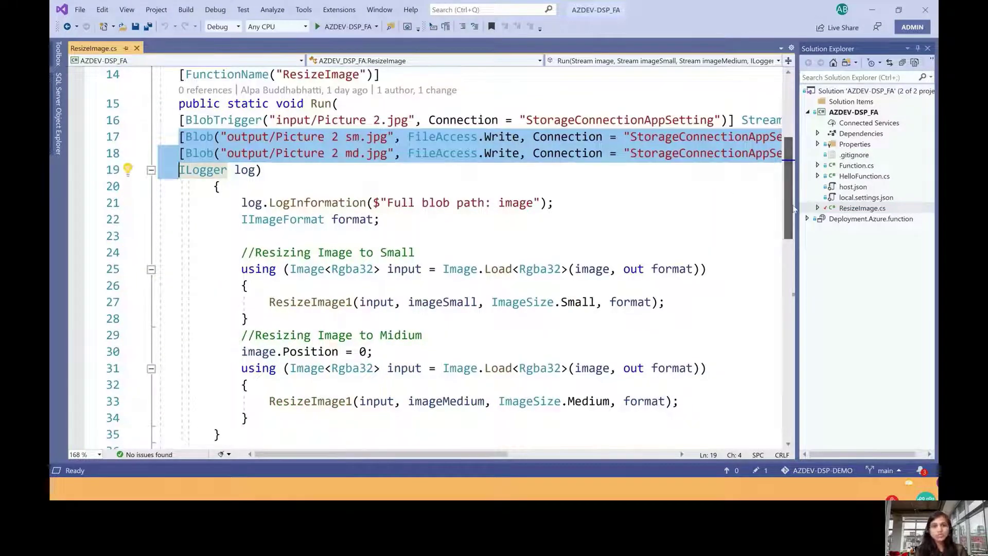
{"action": "left_click", "coordinate": [241, 254]}
{"action": "left_click_drag", "start_coordinate": [242, 255], "coordinate": [250, 318]}
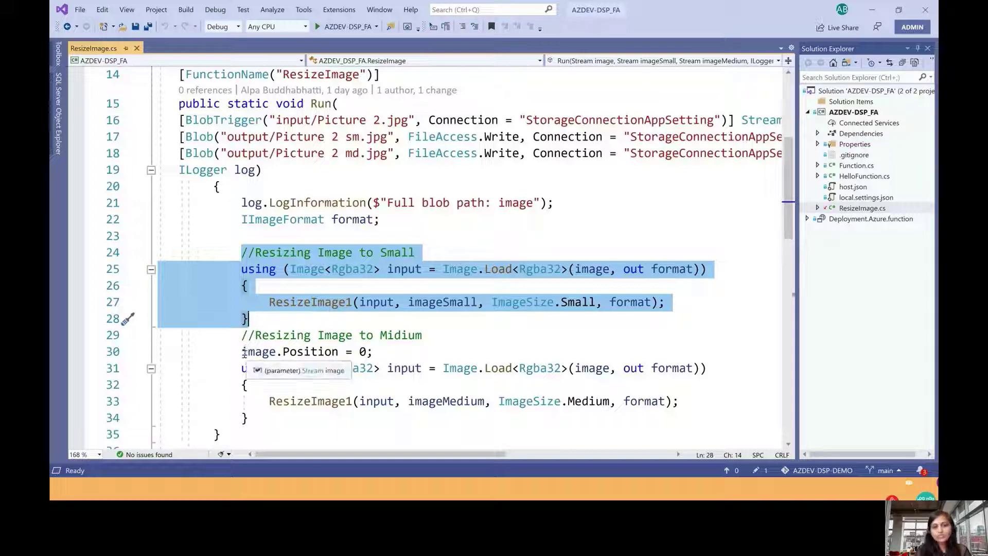
{"action": "left_click_drag", "start_coordinate": [242, 352], "coordinate": [249, 420]}
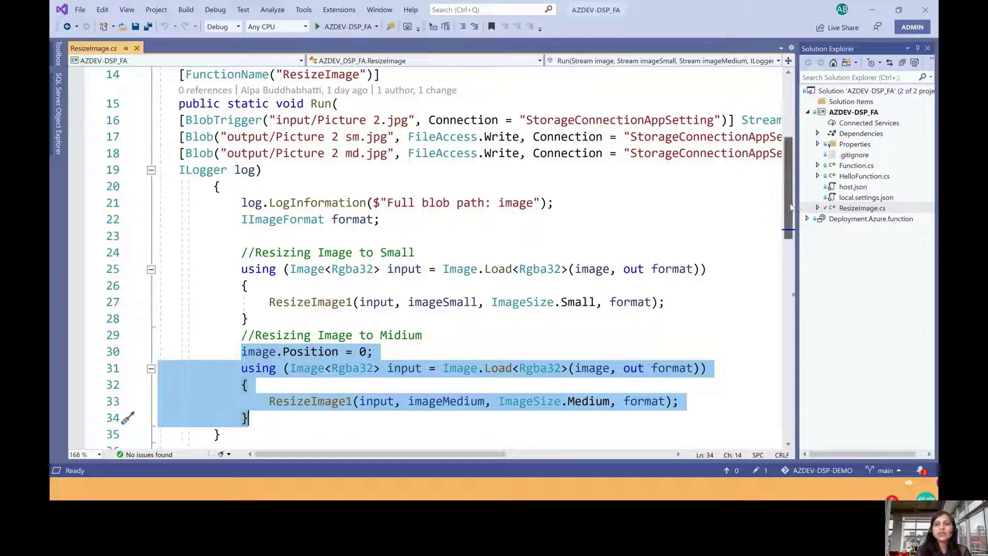
{"action": "left_click_drag", "start_coordinate": [787, 206], "coordinate": [792, 283]}
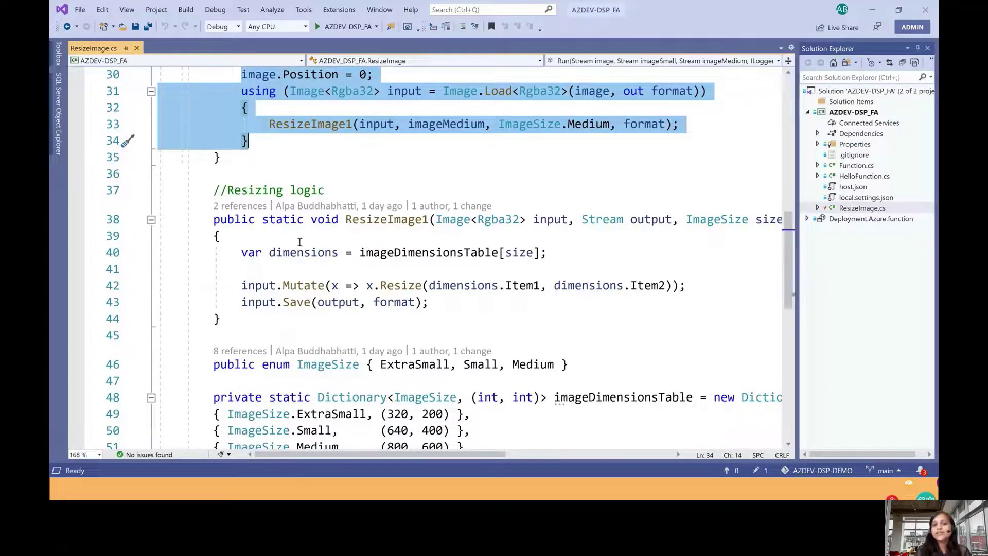
{"action": "left_click_drag", "start_coordinate": [241, 253], "coordinate": [431, 303]}
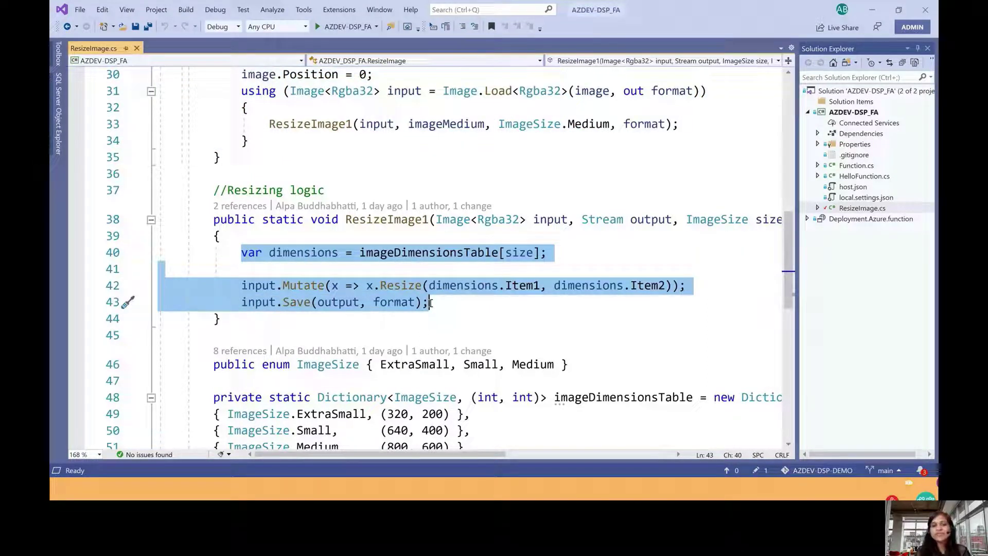
{"action": "left_click", "coordinate": [327, 304]}
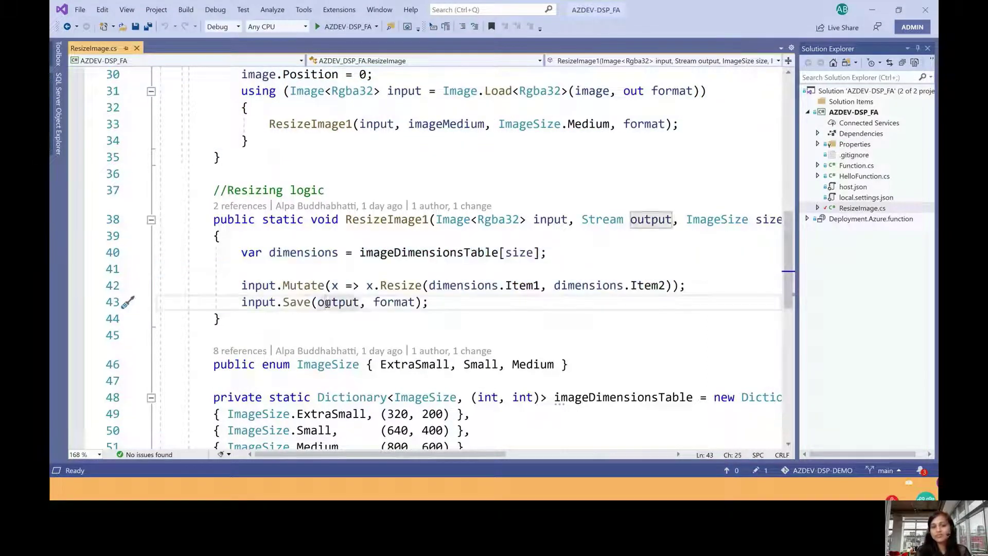
{"action": "double_click", "coordinate": [329, 304]}
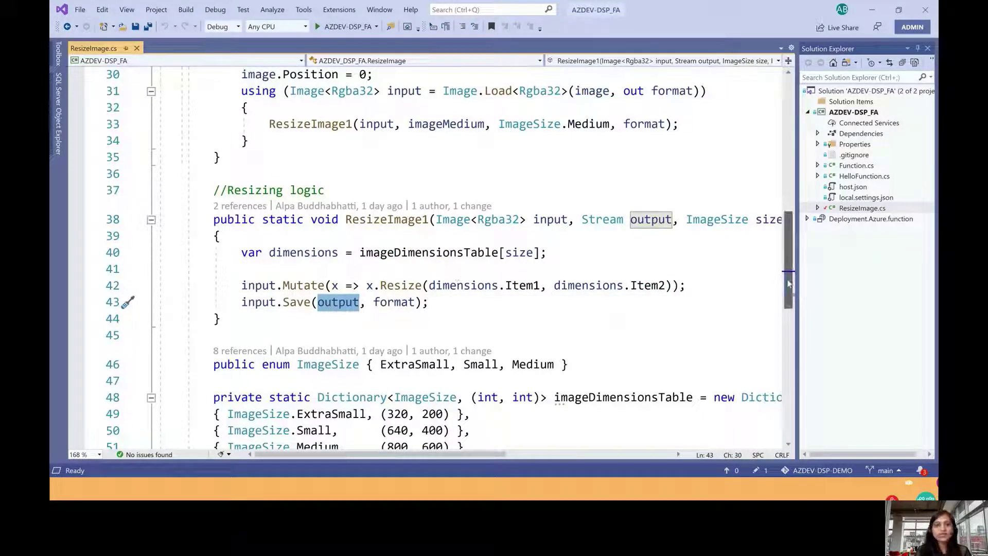
{"action": "scroll", "coordinate": [789, 306], "scroll_direction": "down", "scroll_amount": 3}
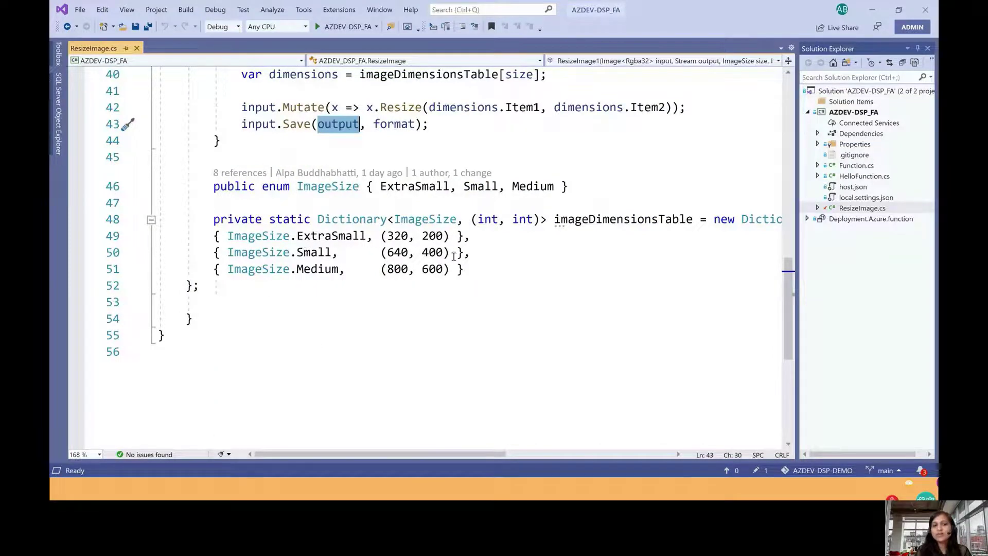
{"action": "left_click_drag", "start_coordinate": [450, 253], "coordinate": [380, 253]}
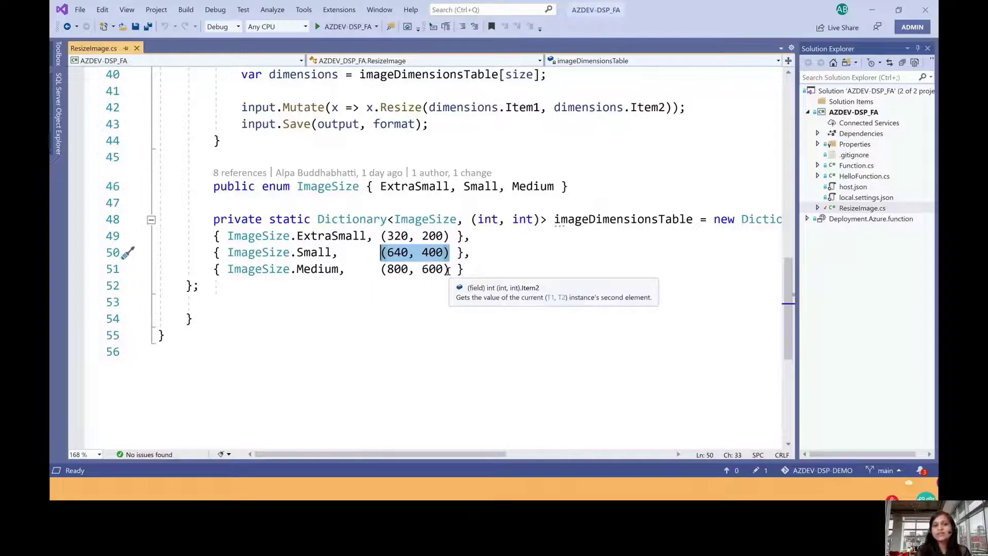
{"action": "left_click_drag", "start_coordinate": [450, 268], "coordinate": [369, 277]}
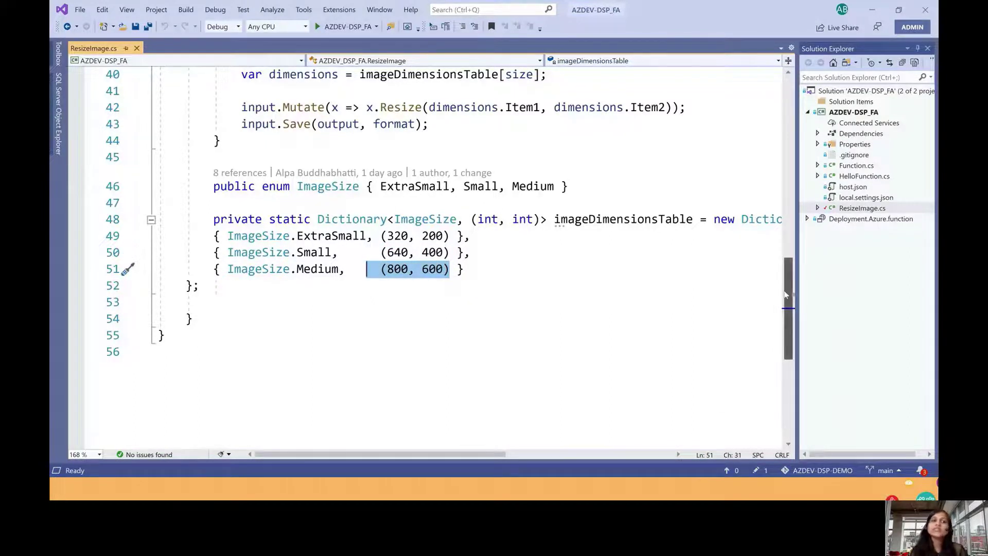
{"action": "left_click_drag", "start_coordinate": [785, 295], "coordinate": [770, 134]}
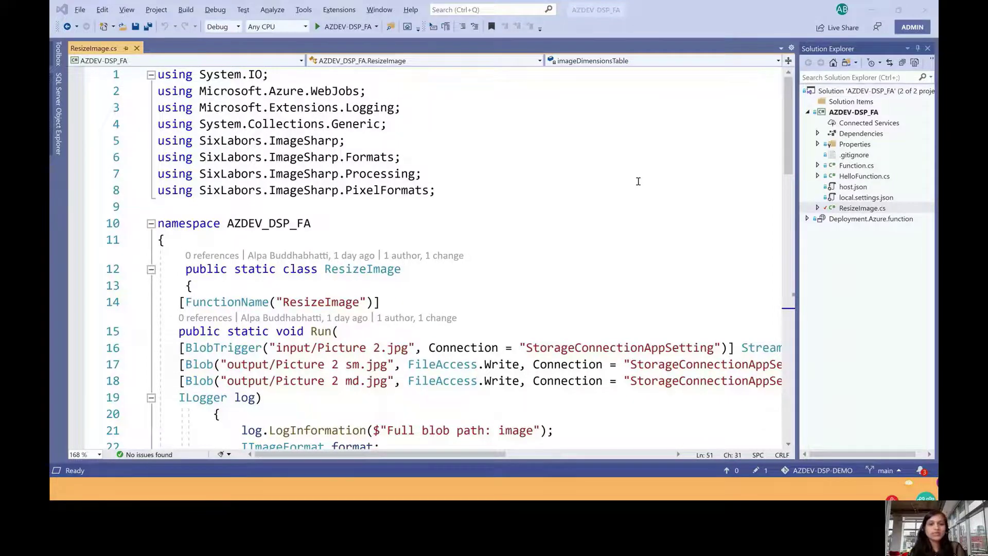
- Alt+Tab past the Azure portal output container to the Visual Studio 2019 start window
{"action": "key", "text": "alt+Tab"}
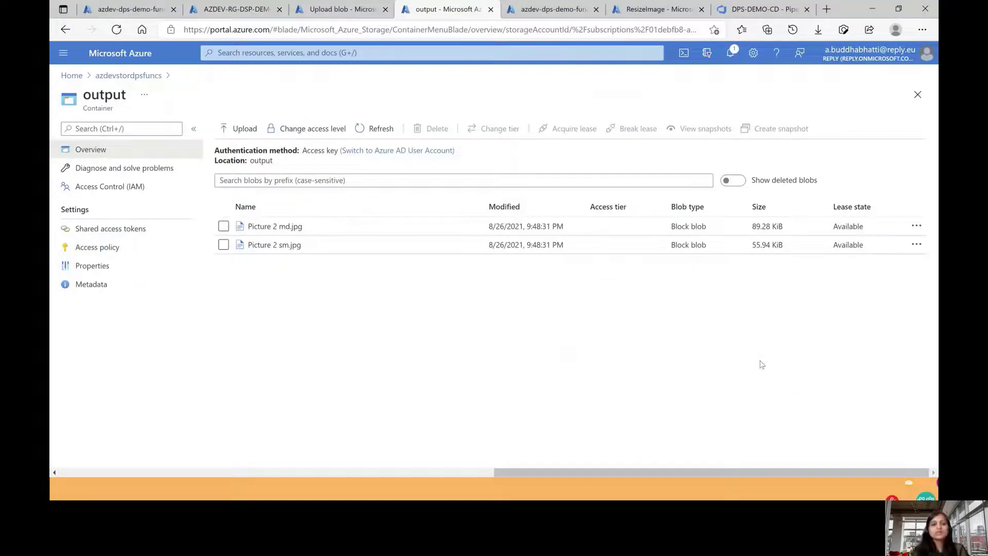
{"action": "key", "text": "alt+Tab"}
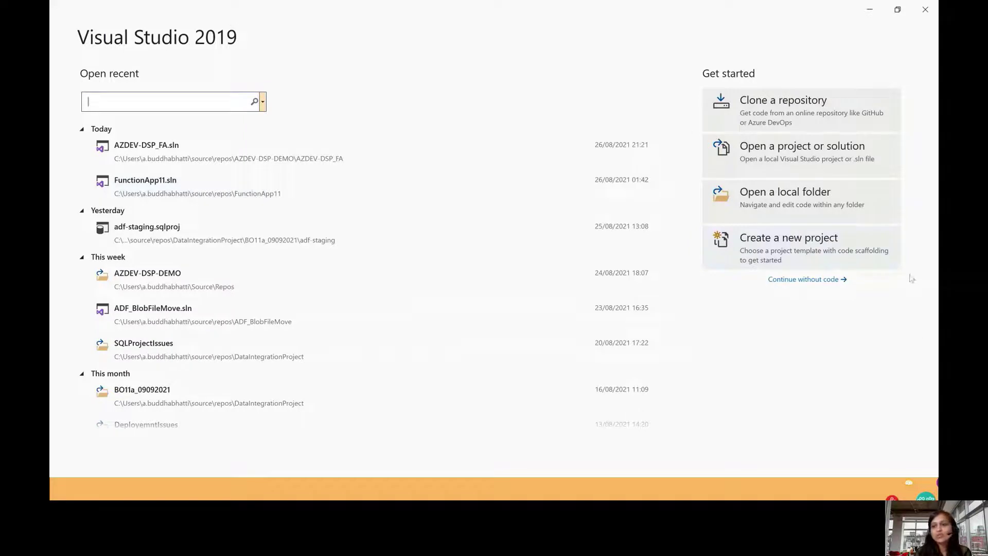
- Start a new Azure Functions project FunctionApp2 and scroll through its trigger template list
{"action": "left_click", "coordinate": [775, 258]}
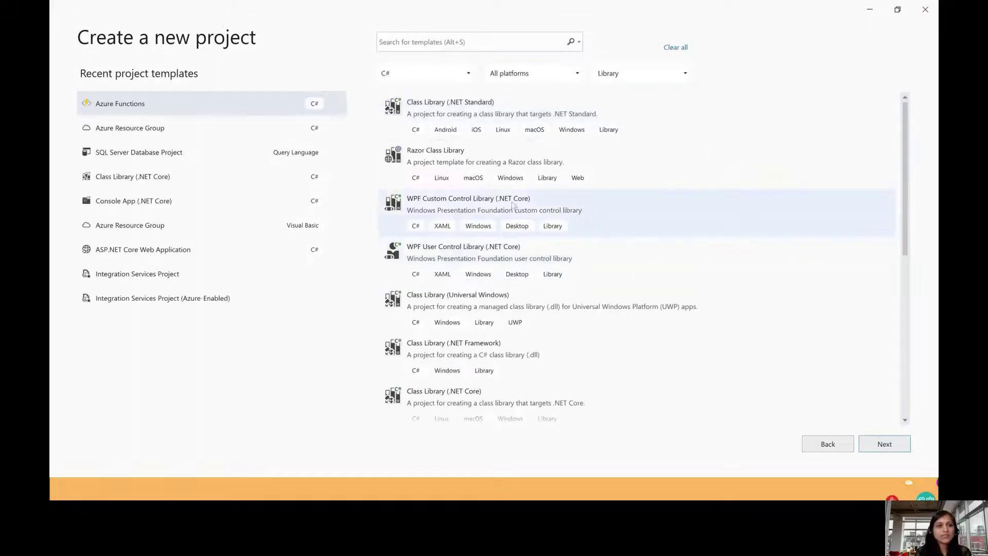
{"action": "left_click", "coordinate": [224, 110]}
{"action": "left_click", "coordinate": [893, 445]}
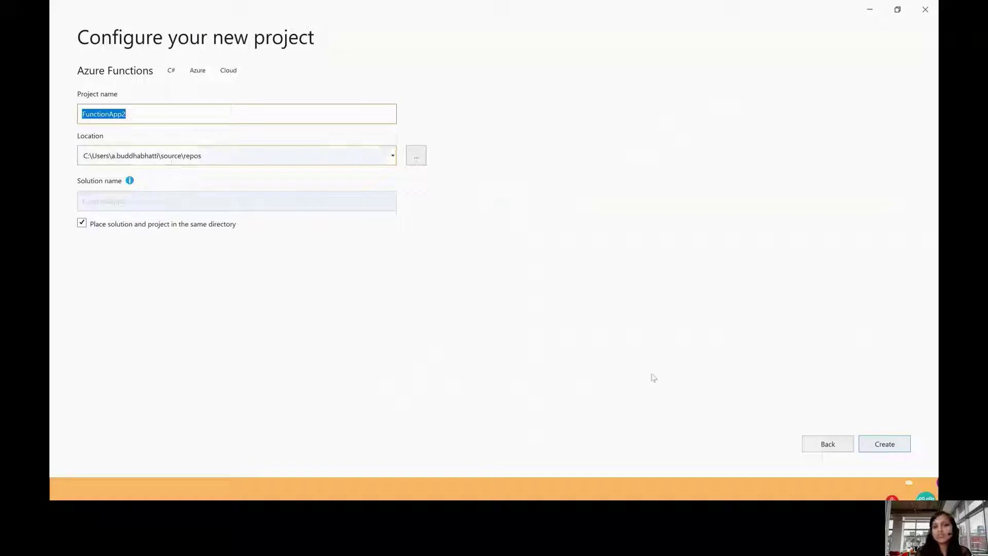
{"action": "left_click", "coordinate": [891, 442]}
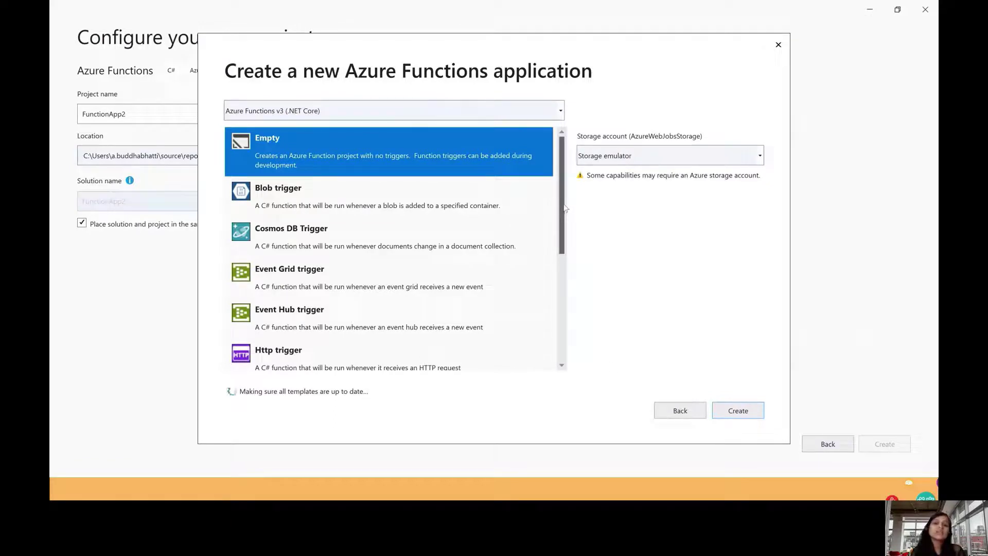
{"action": "left_click_drag", "start_coordinate": [564, 214], "coordinate": [576, 335]}
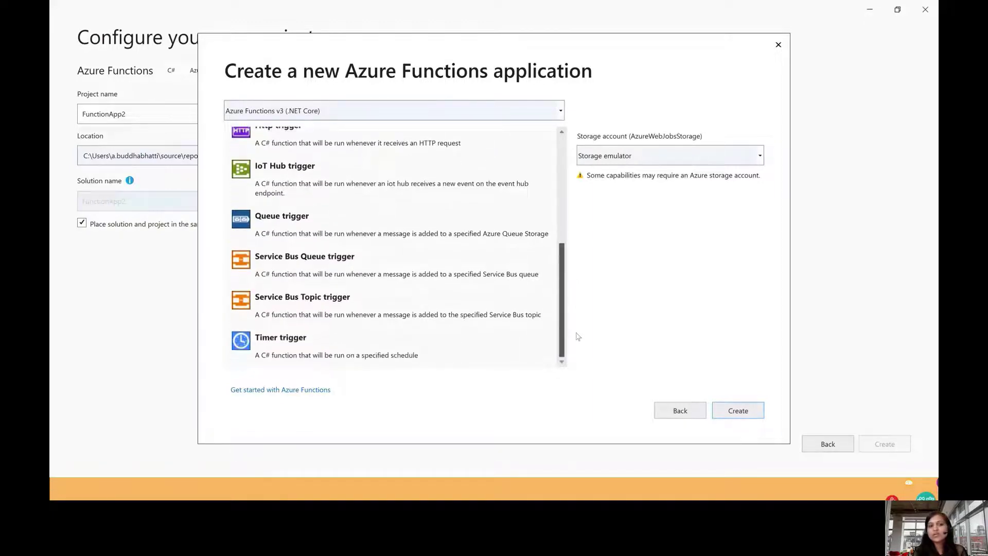
{"action": "left_click", "coordinate": [741, 412]}
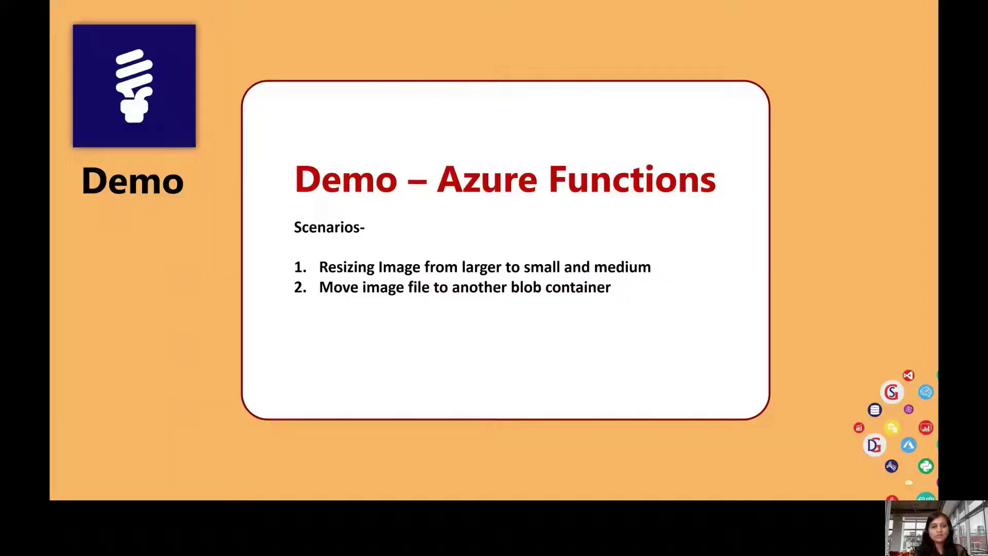
- Return to Visual Studio and create FunctionApp2 from the Empty template with the Storage emulator
{"action": "key", "text": "alt+Tab"}
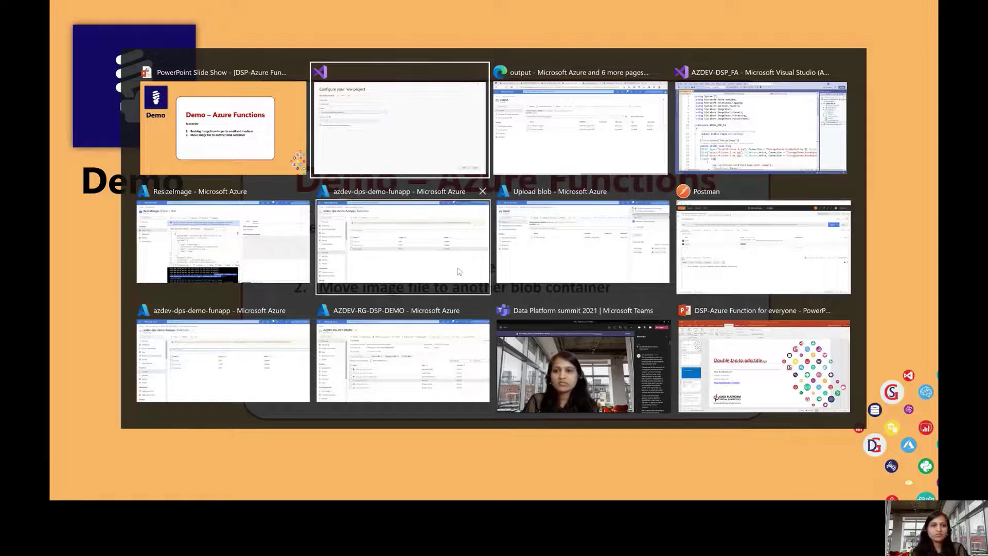
{"action": "left_click", "coordinate": [426, 158]}
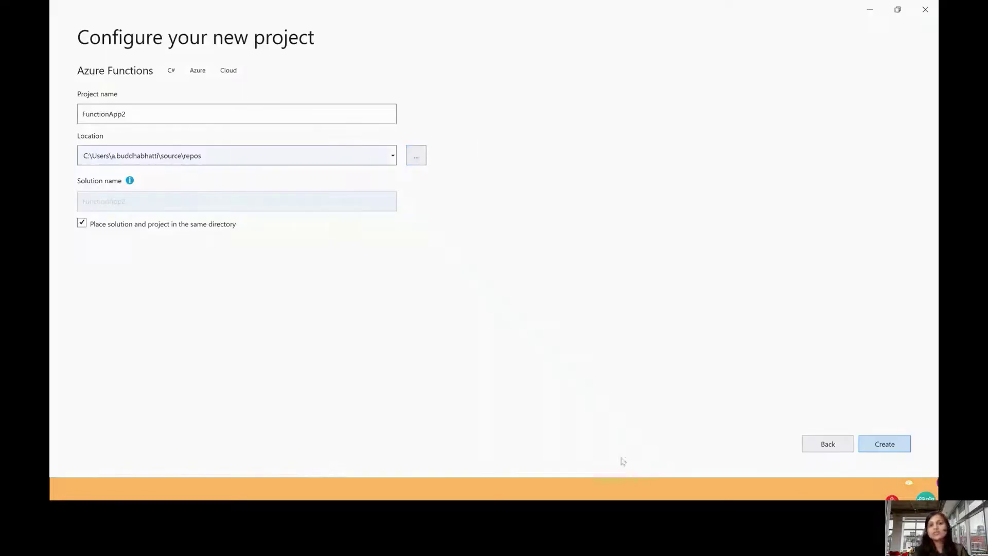
{"action": "left_click", "coordinate": [893, 447]}
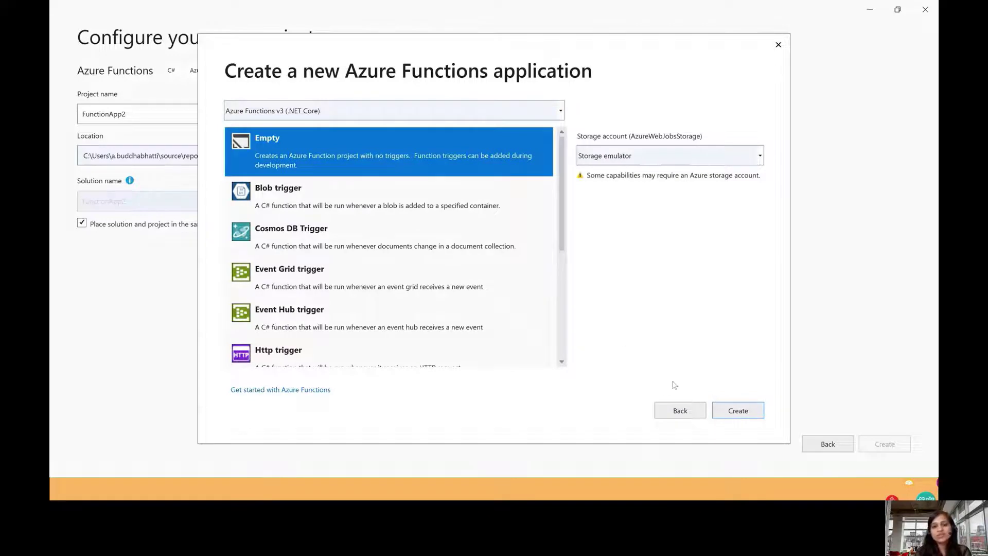
{"action": "left_click", "coordinate": [739, 411]}
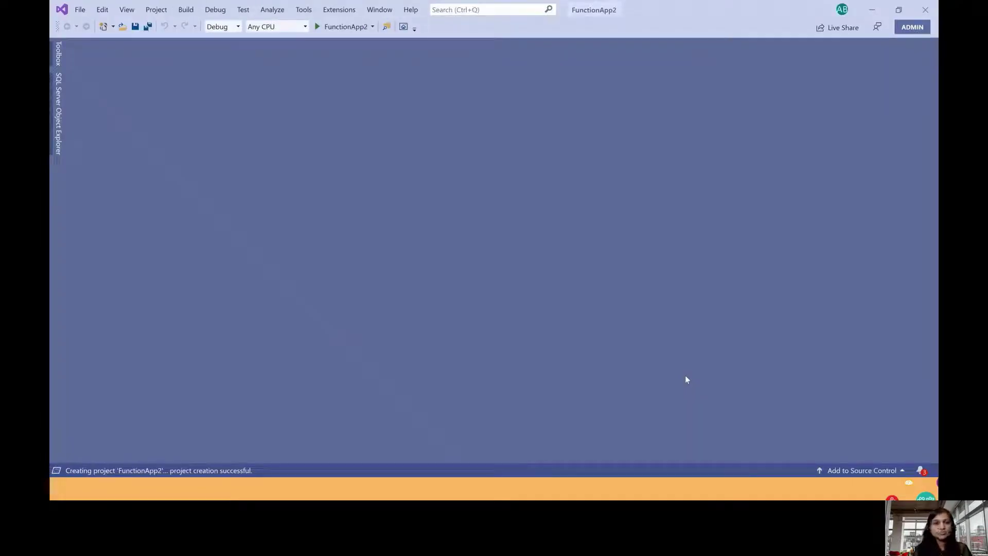
- Show Solution Explorer and open FunctionApp2's local.settings.json and host.json files
{"action": "left_click", "coordinate": [127, 11]}
{"action": "left_click", "coordinate": [122, 23]}
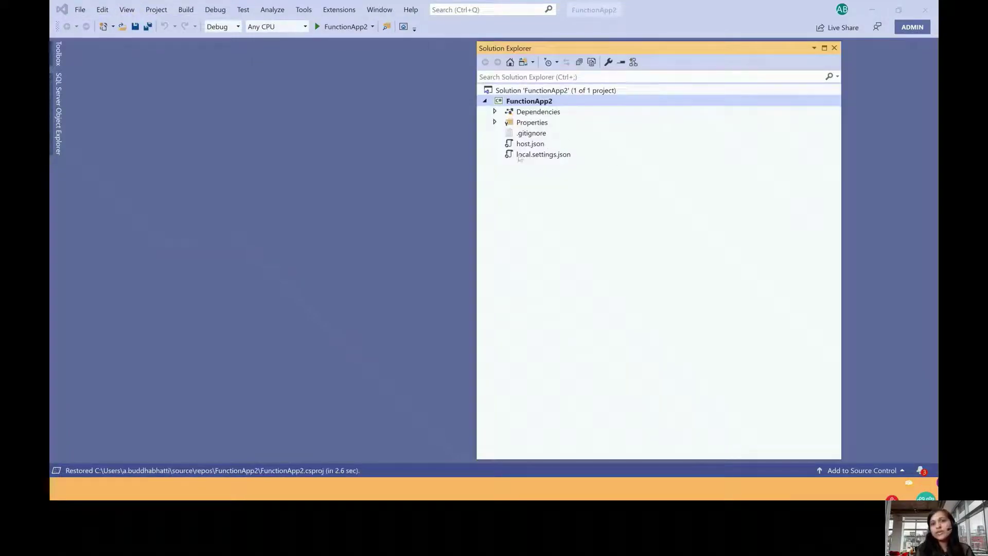
{"action": "left_click", "coordinate": [536, 156]}
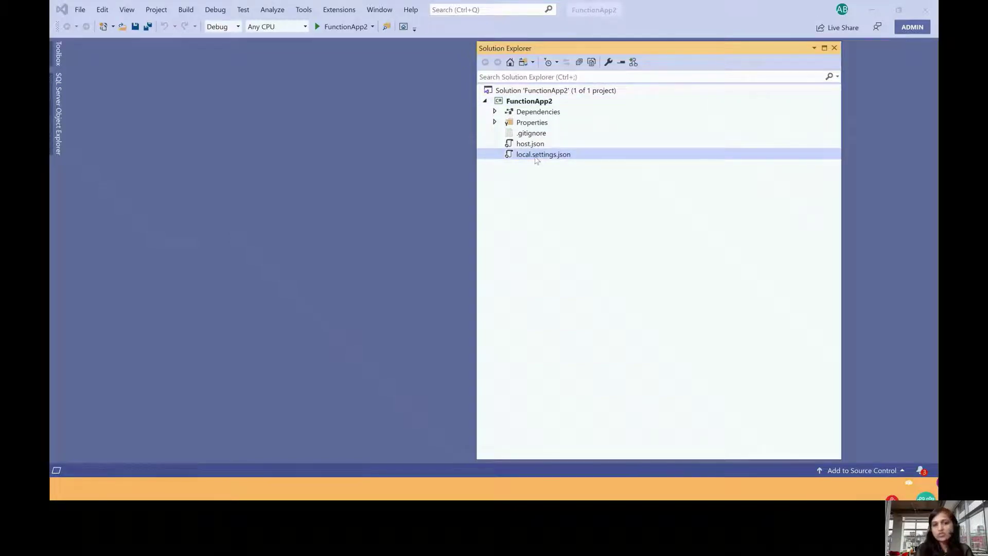
{"action": "double_click", "coordinate": [535, 157]}
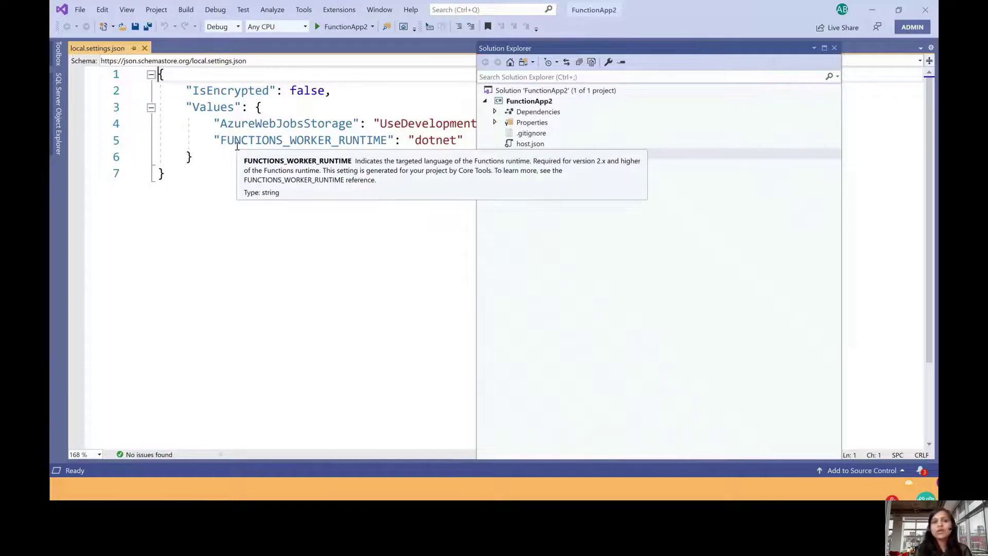
{"action": "mouse_move", "coordinate": [266, 149]}
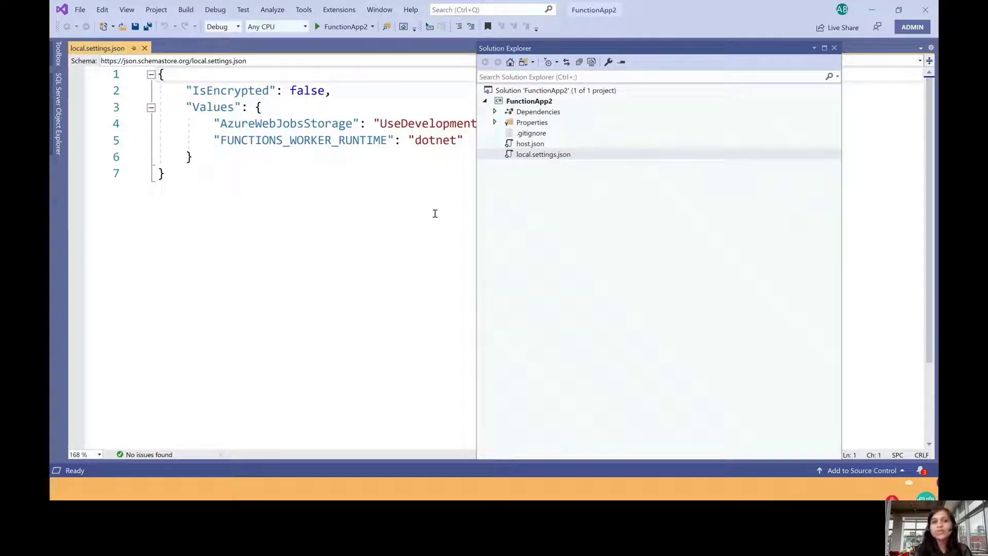
{"action": "left_click", "coordinate": [535, 146]}
{"action": "double_click", "coordinate": [535, 146]}
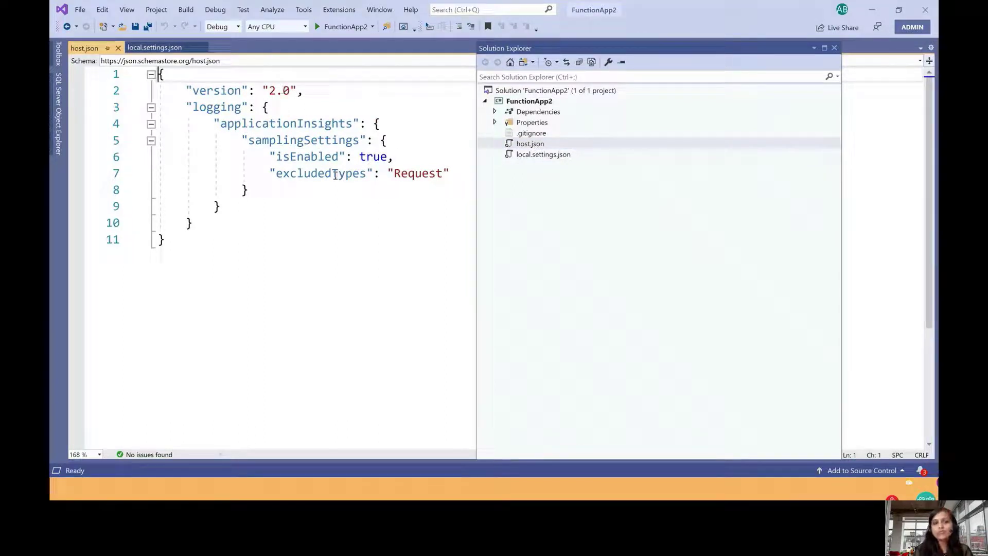
- Add a new Azure Function Function1.cs to FunctionApp2 using the Http trigger template
{"action": "left_click", "coordinate": [517, 102]}
{"action": "right_click", "coordinate": [517, 102]}
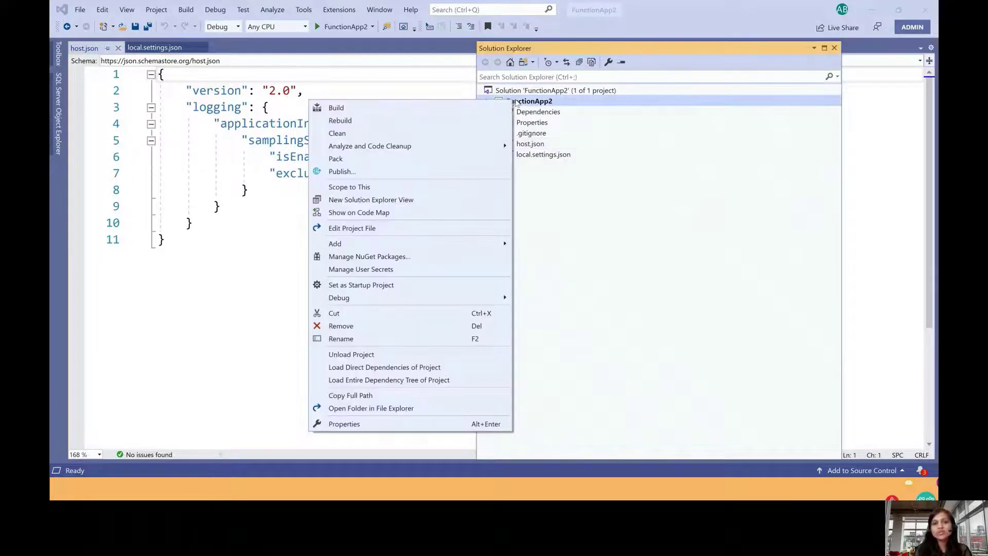
{"action": "mouse_move", "coordinate": [418, 242]}
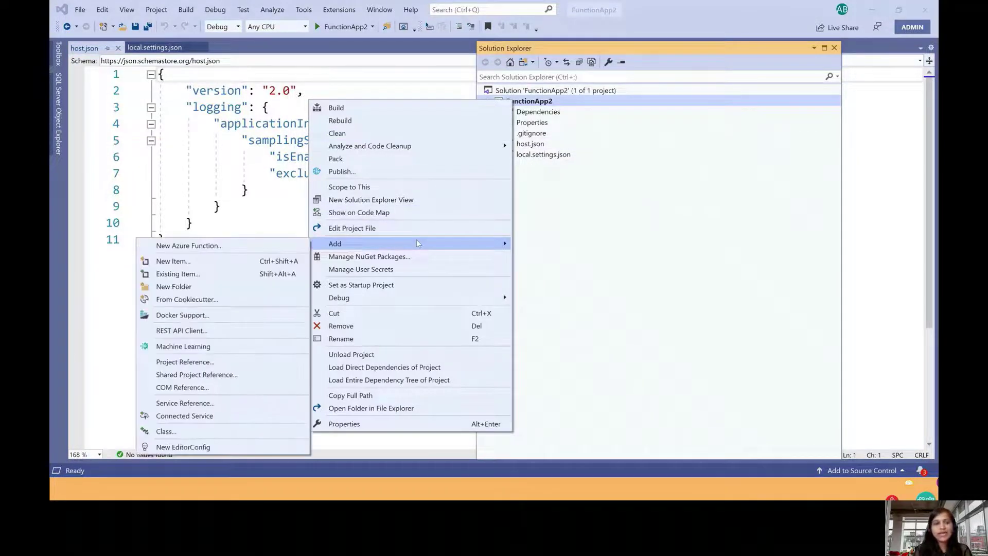
{"action": "left_click", "coordinate": [246, 246]}
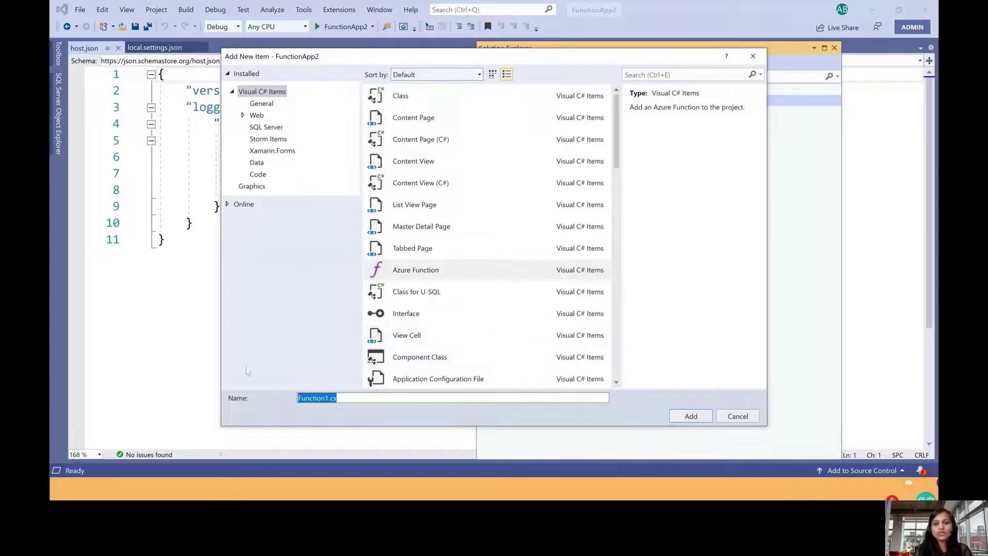
{"action": "left_click", "coordinate": [681, 419]}
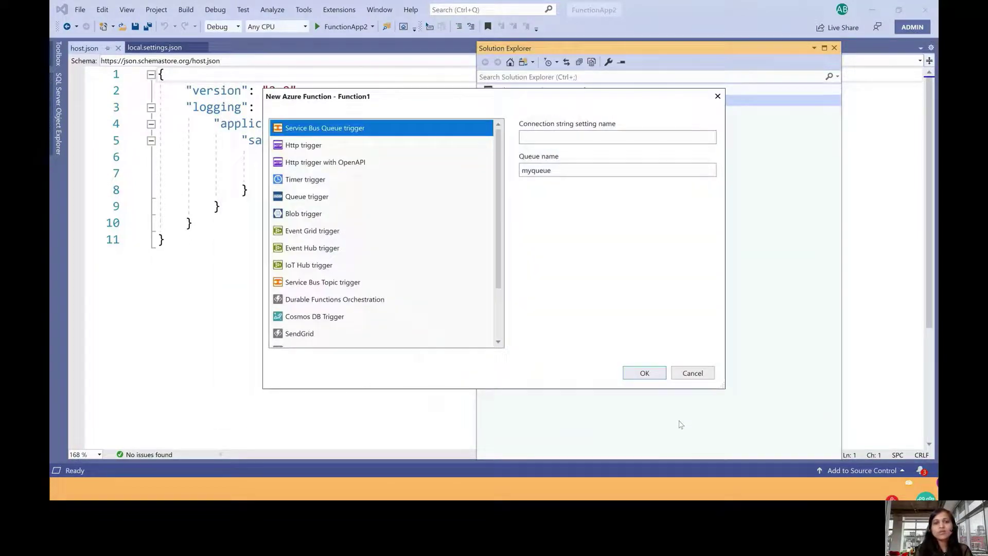
{"action": "left_click", "coordinate": [329, 148]}
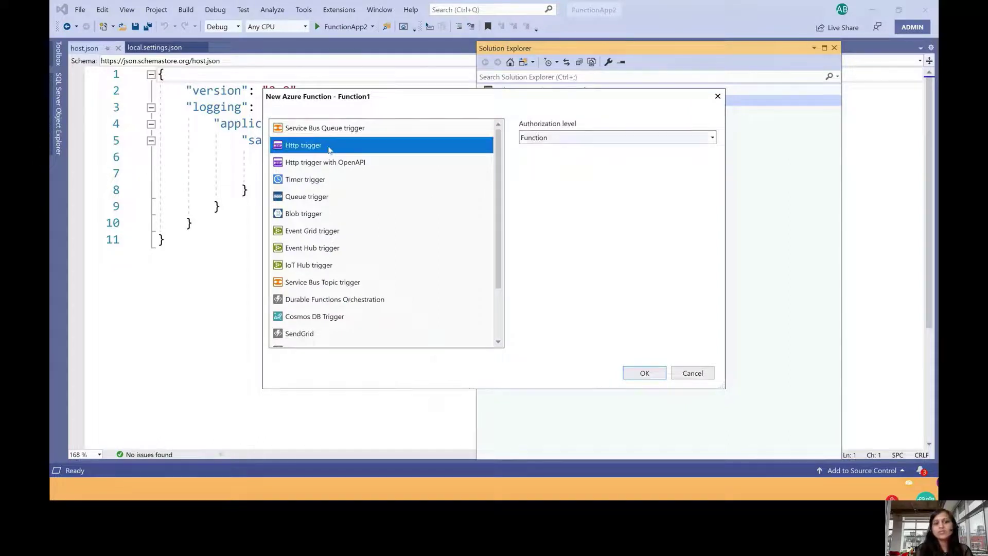
{"action": "left_click", "coordinate": [643, 374]}
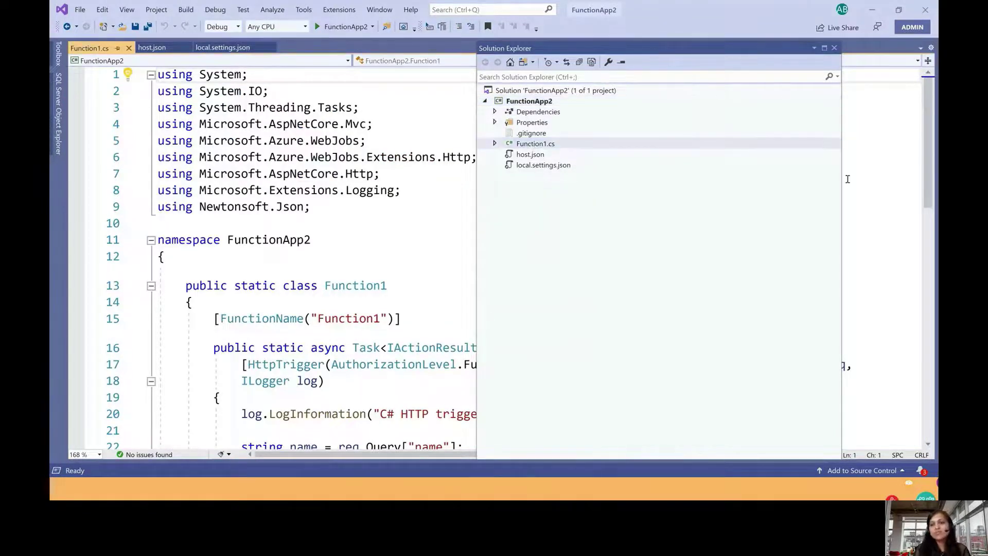
- Close Solution Explorer to widen the Function1.cs code view
{"action": "left_click_drag", "start_coordinate": [930, 160], "coordinate": [936, 254]}
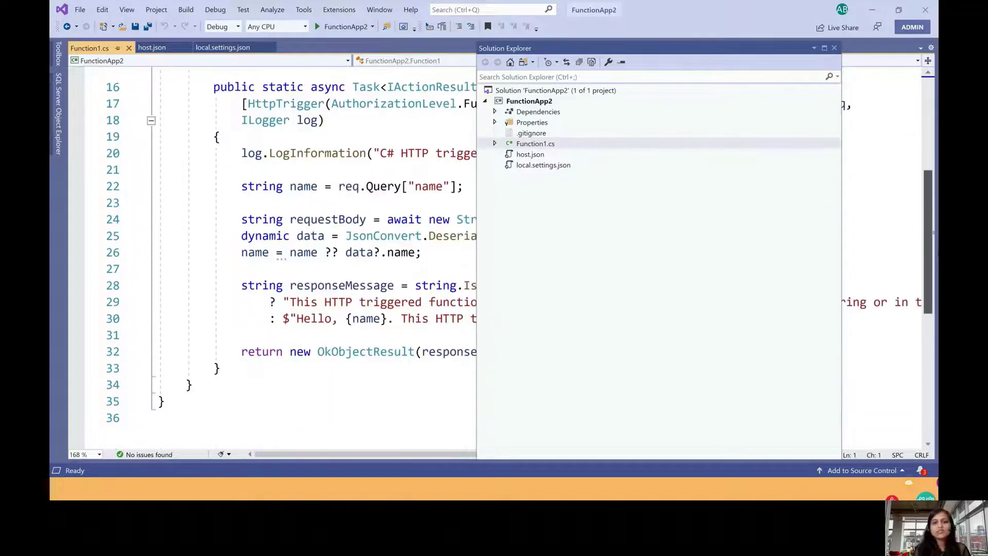
{"action": "left_click", "coordinate": [835, 48]}
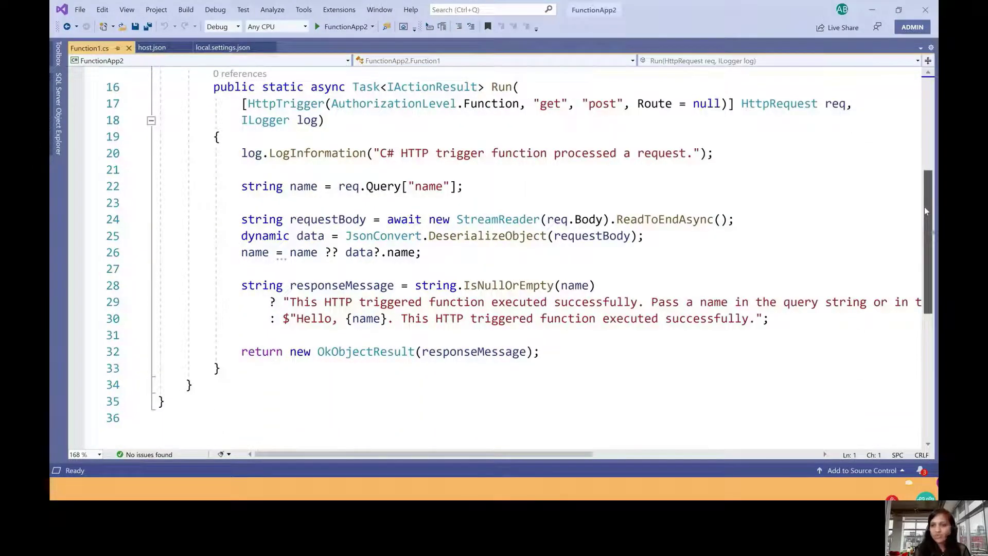
{"action": "mouse_move", "coordinate": [925, 211]}
{"action": "left_mouse_down"}
{"action": "mouse_move", "coordinate": [927, 116]}
{"action": "mouse_move", "coordinate": [936, 202]}
{"action": "left_mouse_up"}
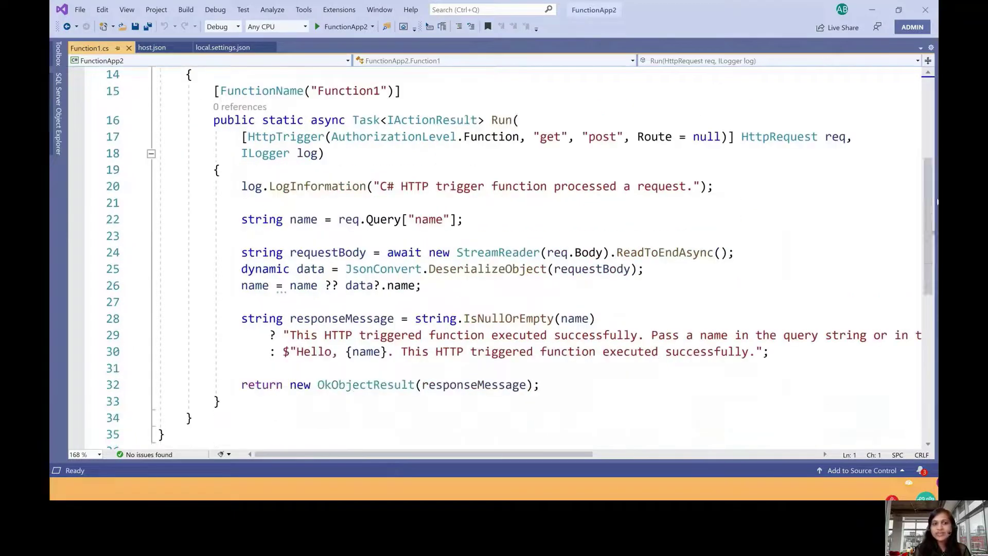
- Highlight Function1.cs lines 16–30, then close Visual Studio and show the '3.AZURE FUNCTIONS AND AZURE DEVOPS' slide
{"action": "left_click_drag", "start_coordinate": [209, 119], "coordinate": [468, 176]}
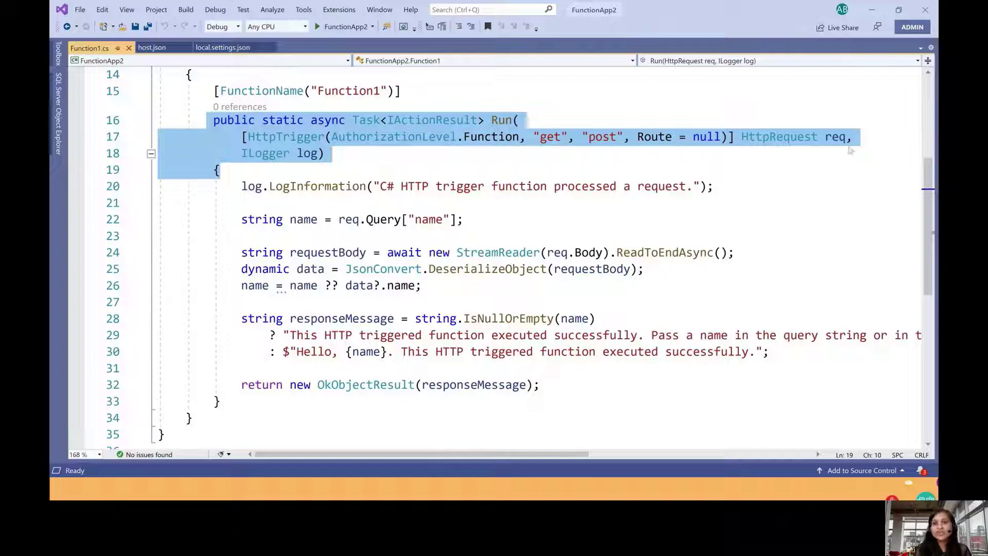
{"action": "left_click", "coordinate": [241, 220]}
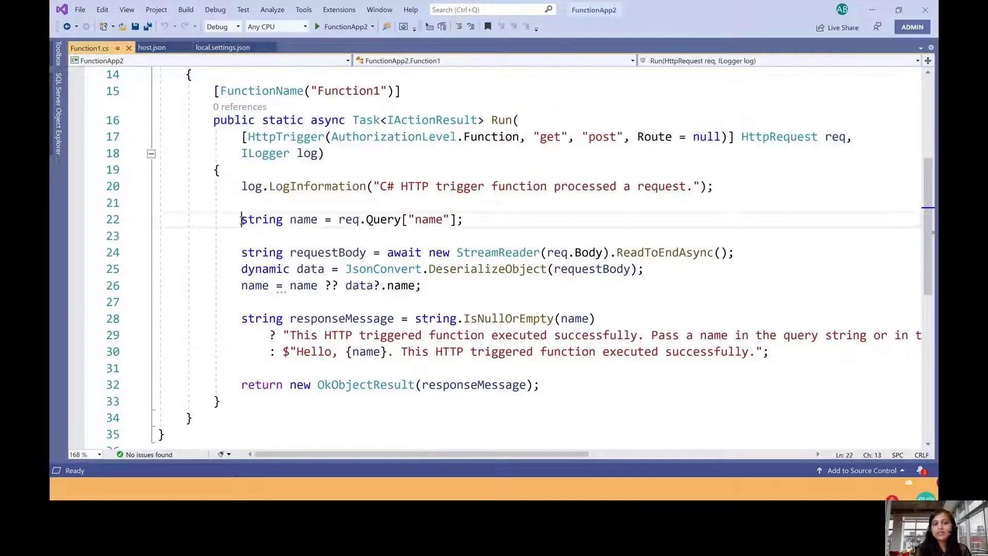
{"action": "left_click_drag", "start_coordinate": [241, 220], "coordinate": [473, 220]}
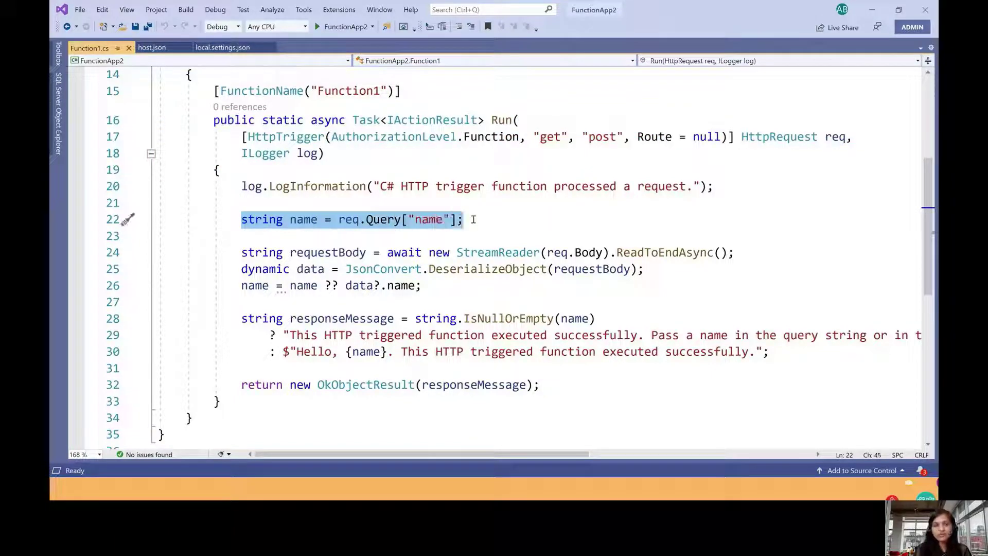
{"action": "left_click_drag", "start_coordinate": [241, 254], "coordinate": [430, 286]}
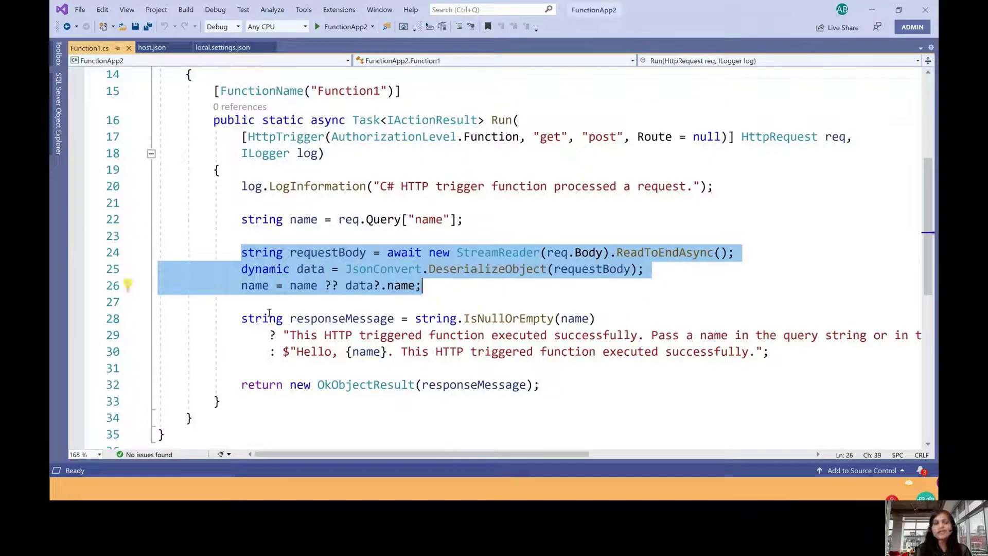
{"action": "left_click_drag", "start_coordinate": [241, 317], "coordinate": [473, 372]}
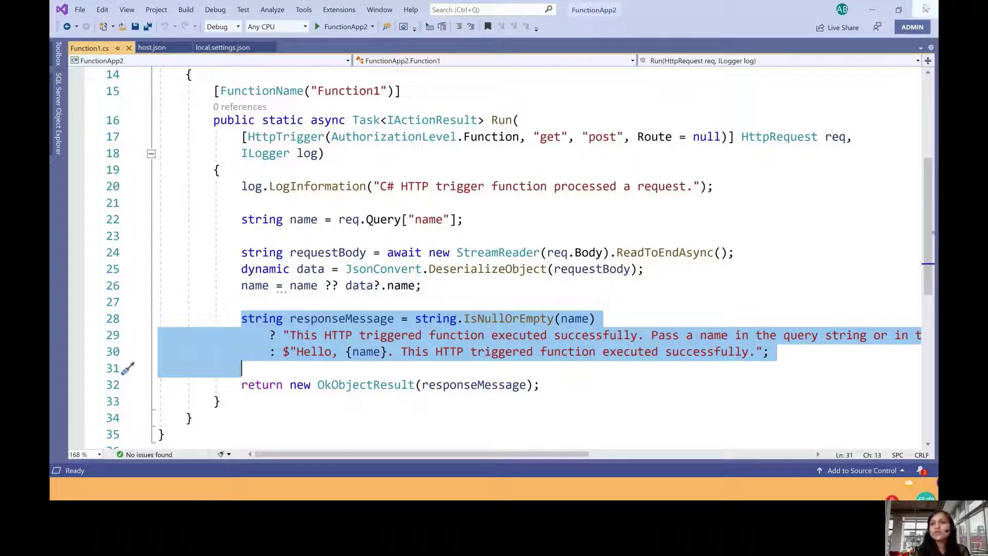
{"action": "left_click", "coordinate": [927, 10]}
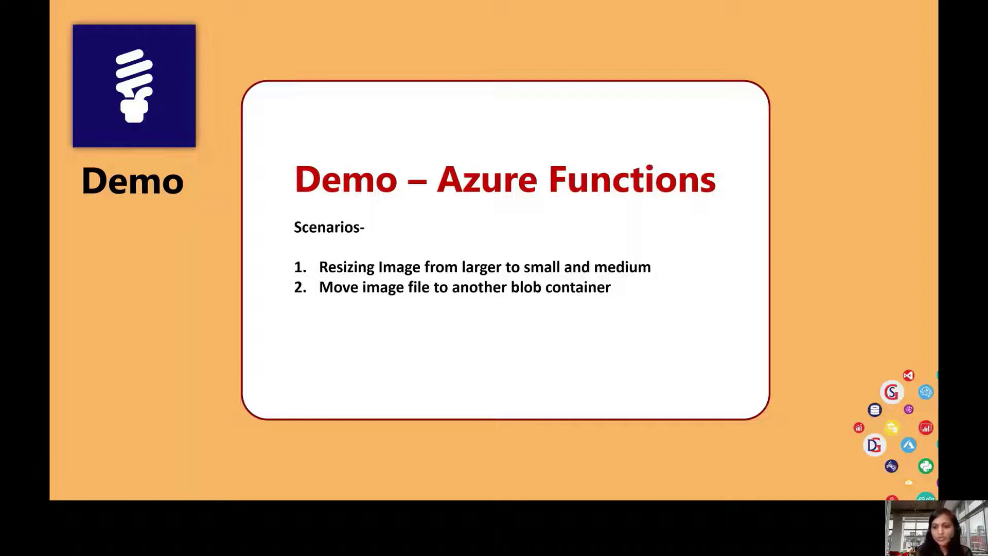
{"action": "key", "text": "Right"}
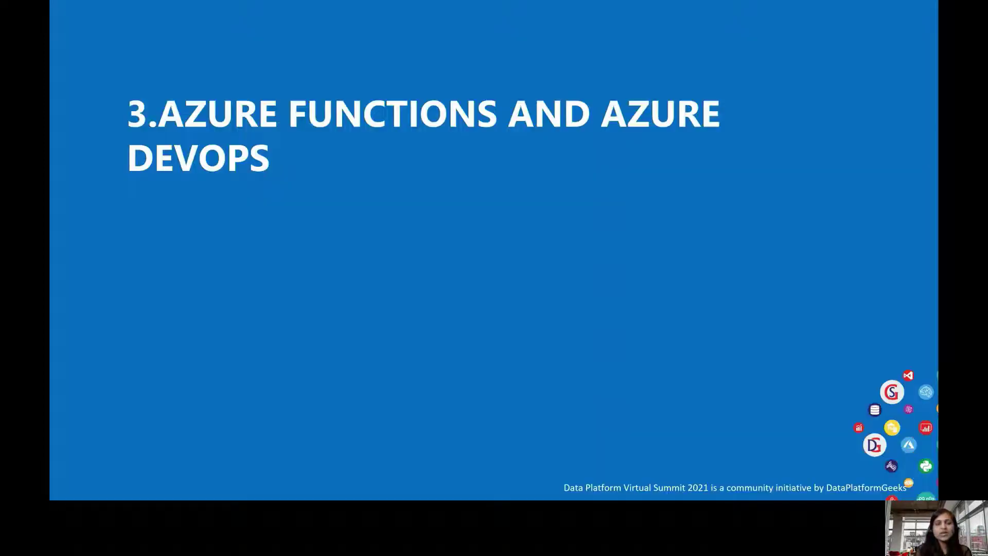